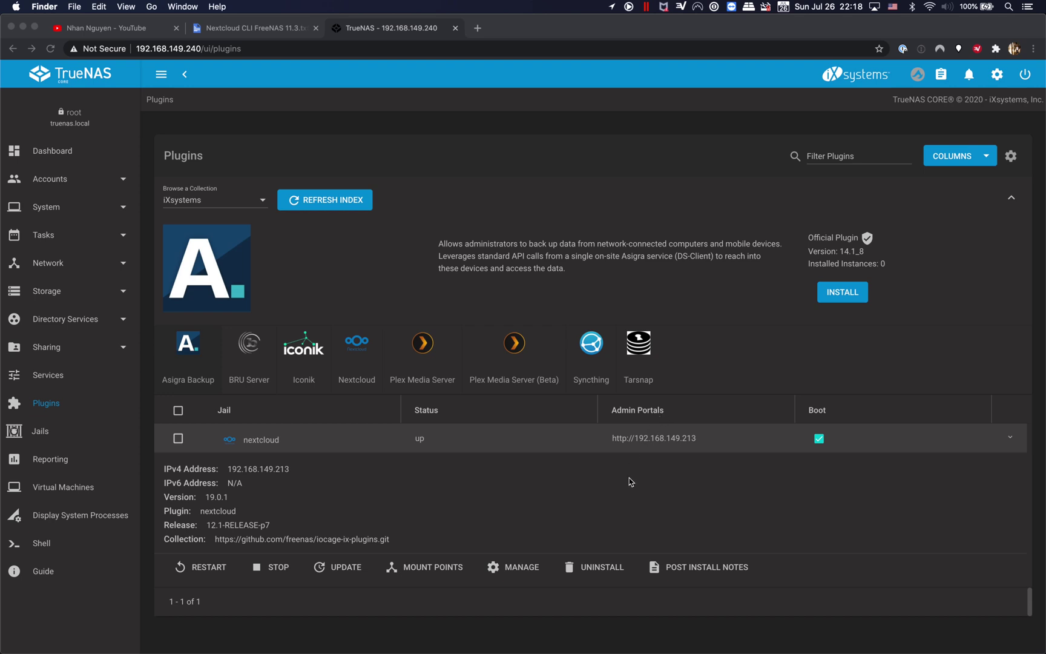
Step: Bring Chrome to the front on the TrueNAS Plugins page showing the nextcloud jail at 192.168.149.213
click(563, 513)
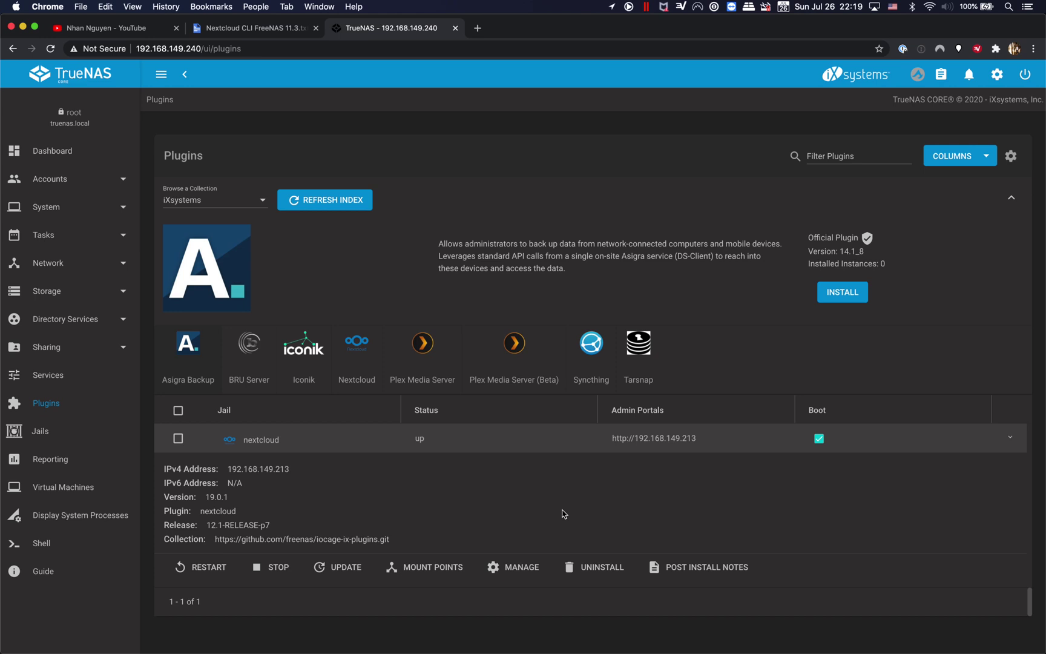
Step: Open the nextcloud jail's web address and expand the NET::ERR_CERT_INVALID error details
click(563, 514)
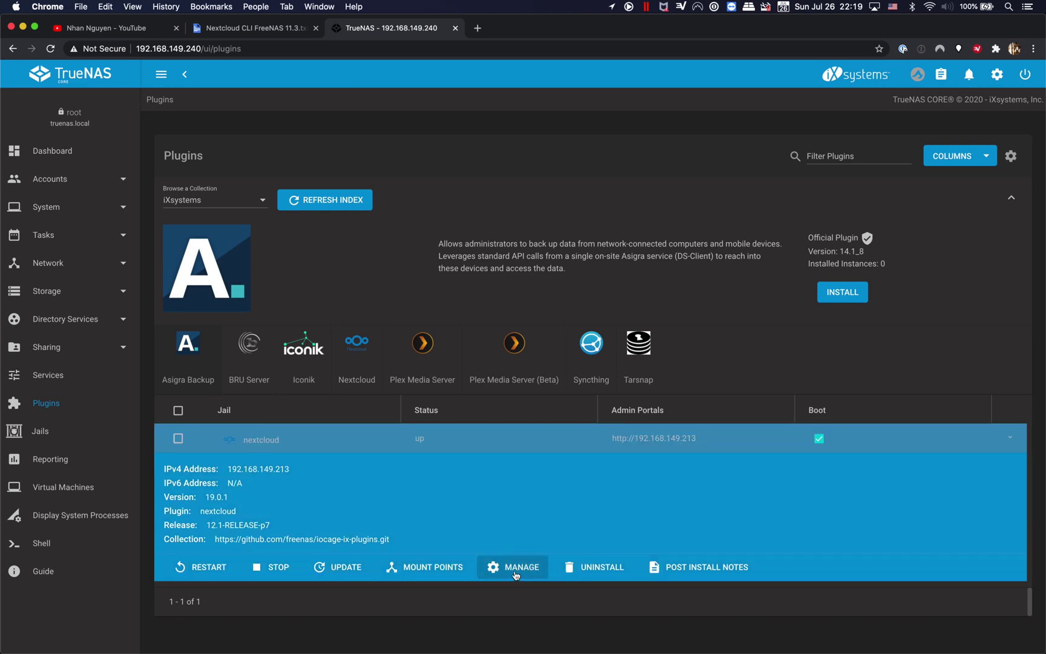
click(516, 572)
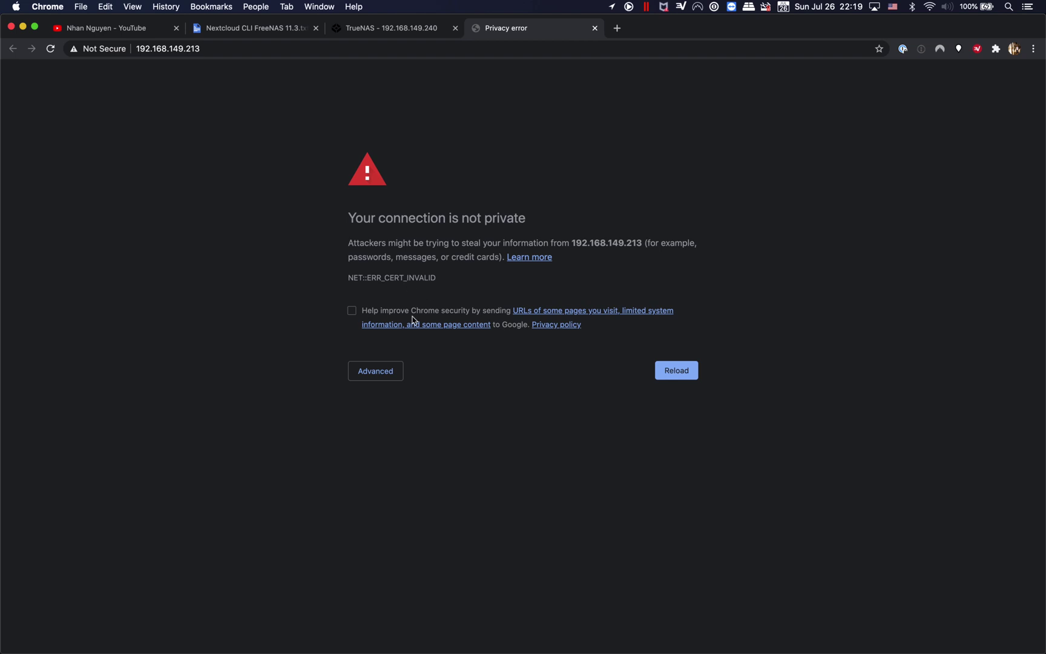
click(385, 372)
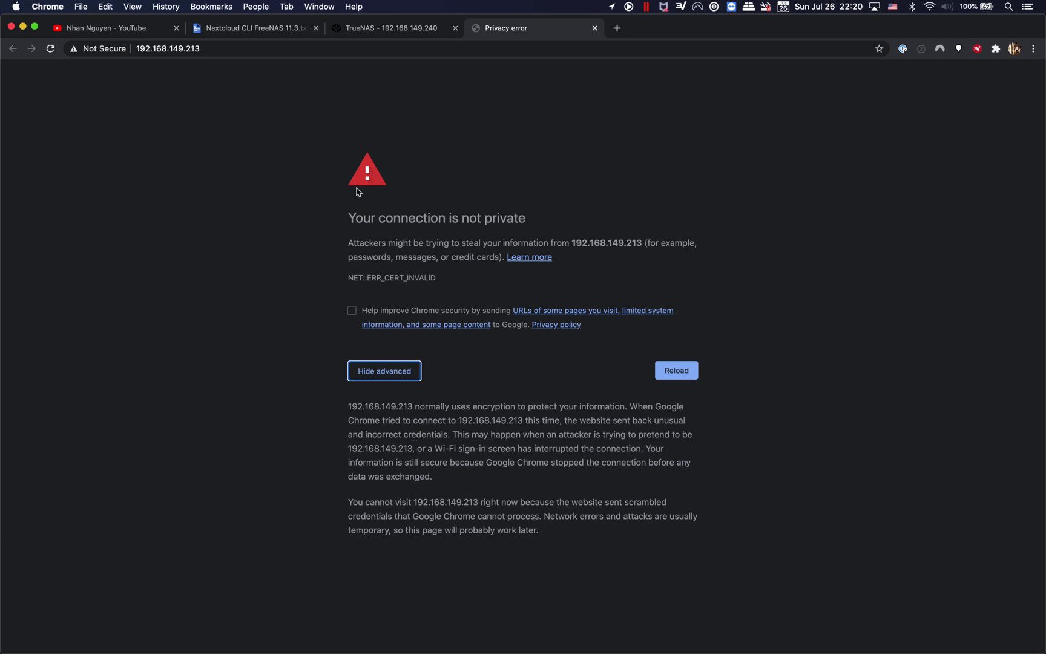
Step: Select the page address and switch to a Firefox private window
click(279, 50)
key(super+c)
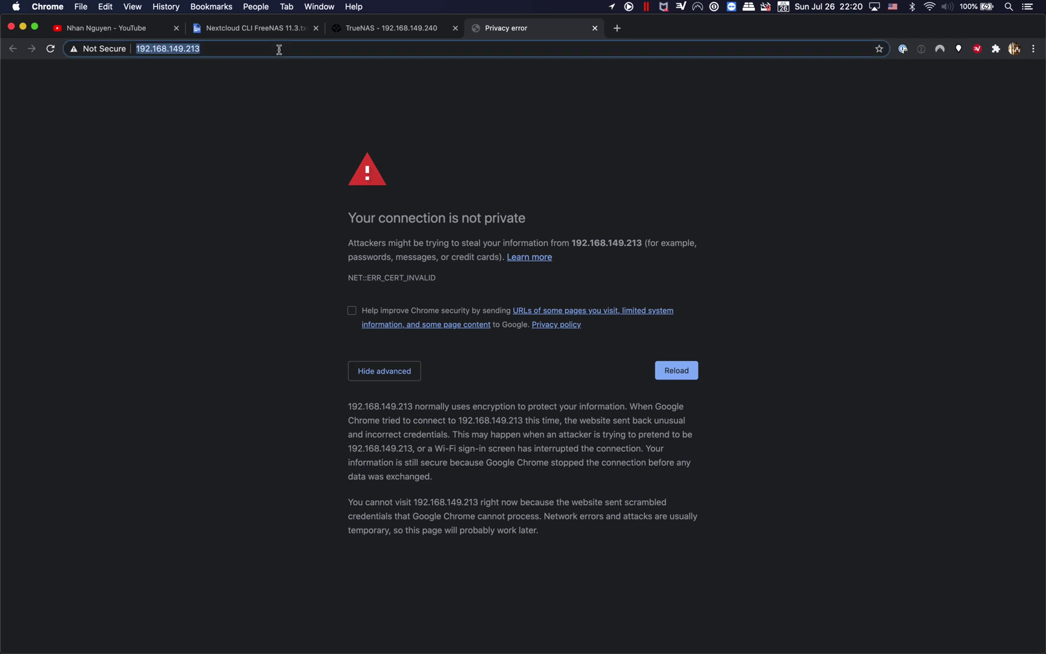
mouse_move(339, 639)
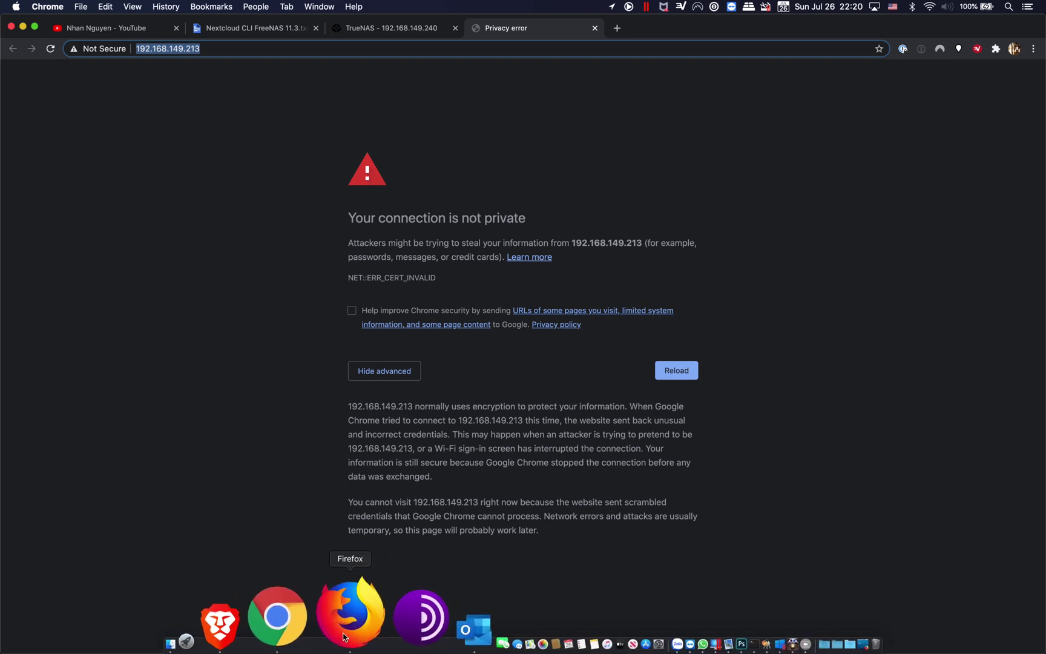
click(343, 637)
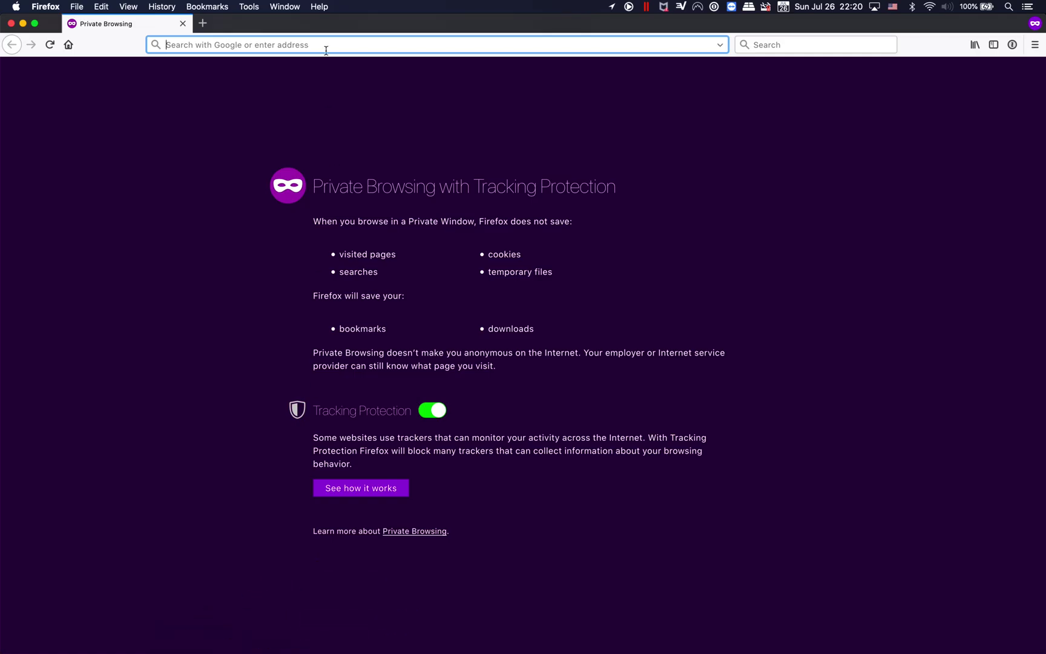
key(super+v)
key(Return)
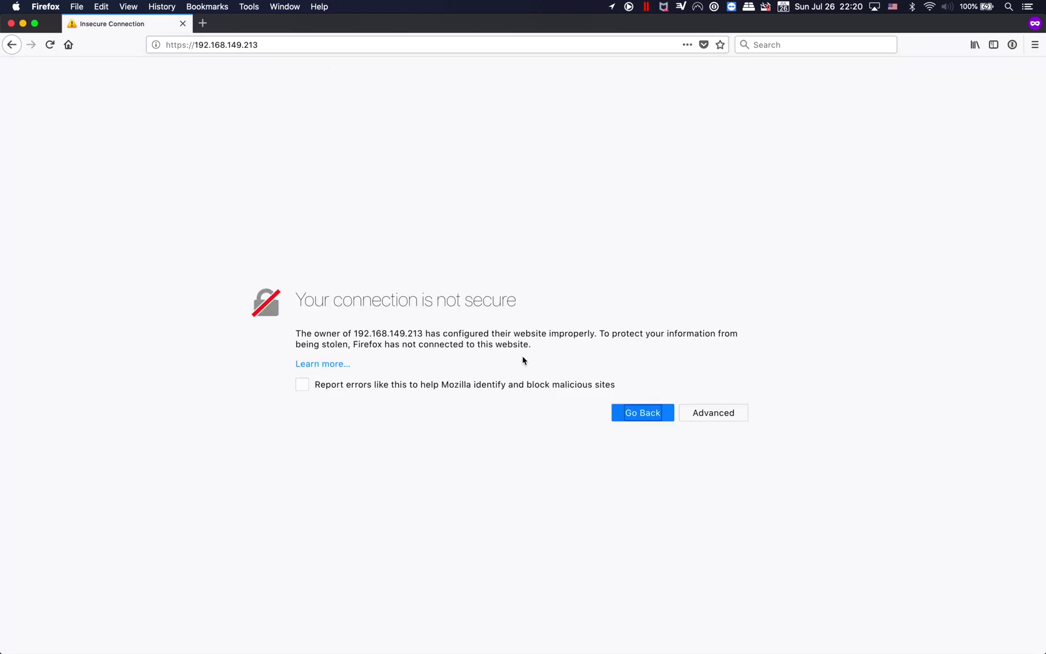
click(724, 417)
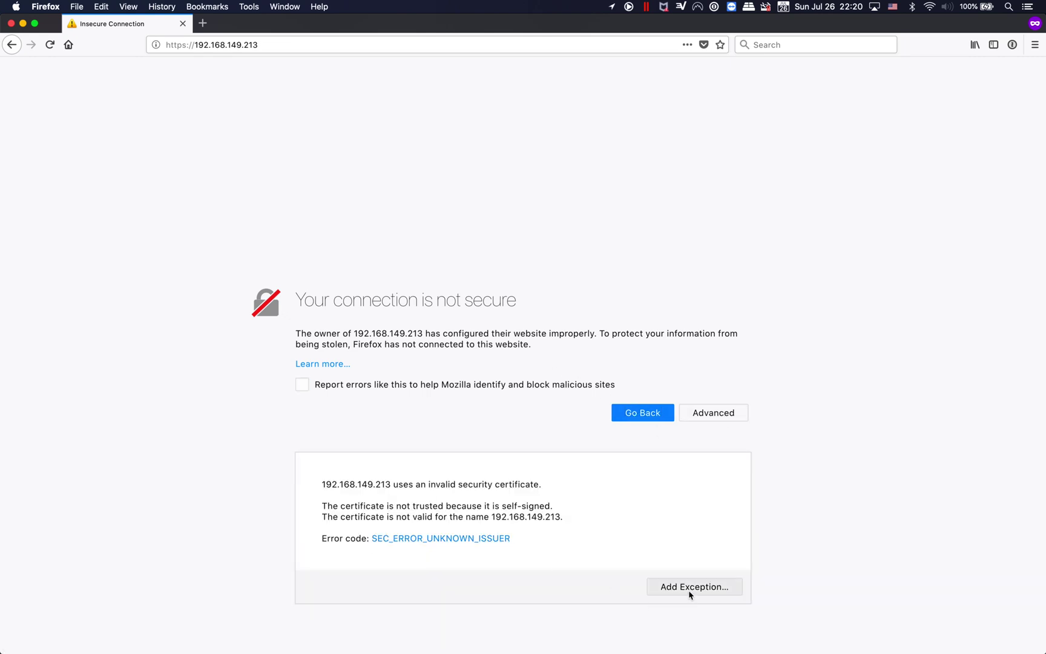
click(689, 590)
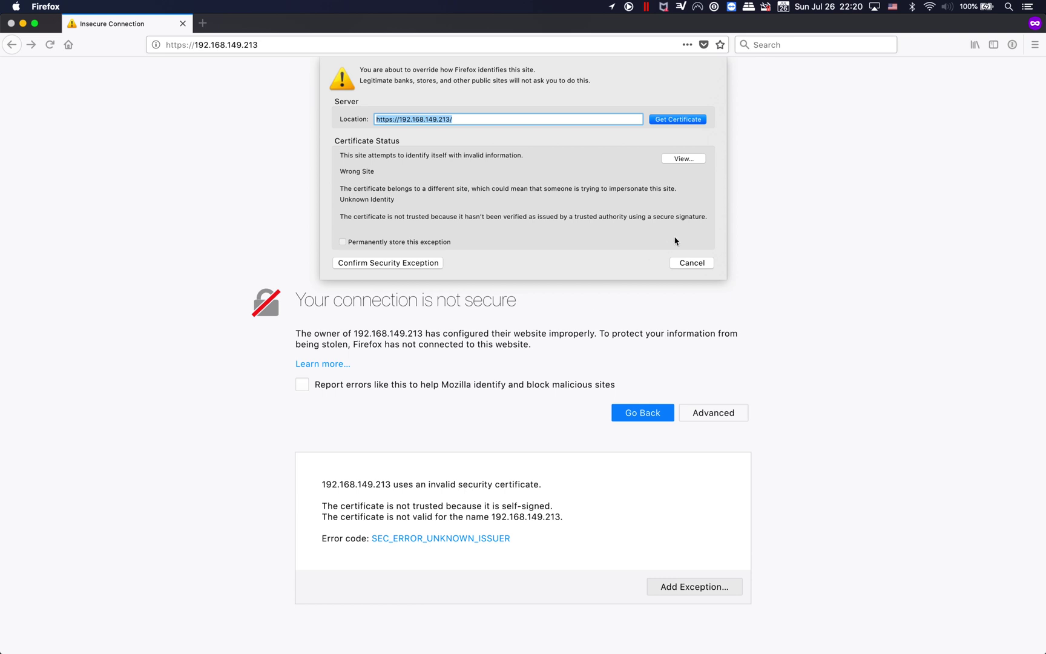
click(432, 264)
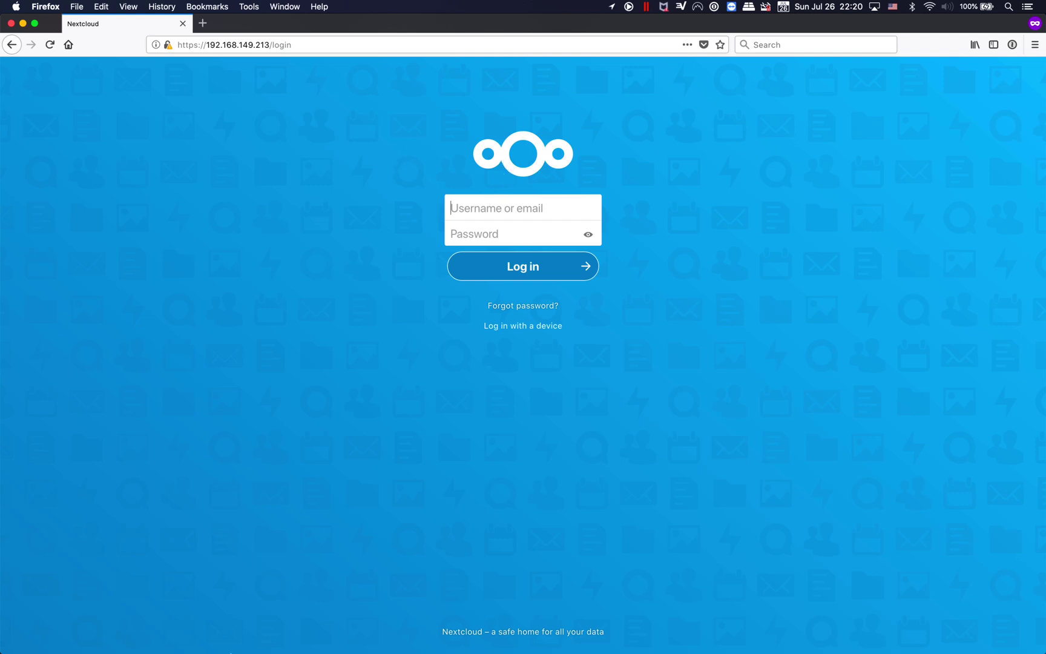
mouse_move(230, 653)
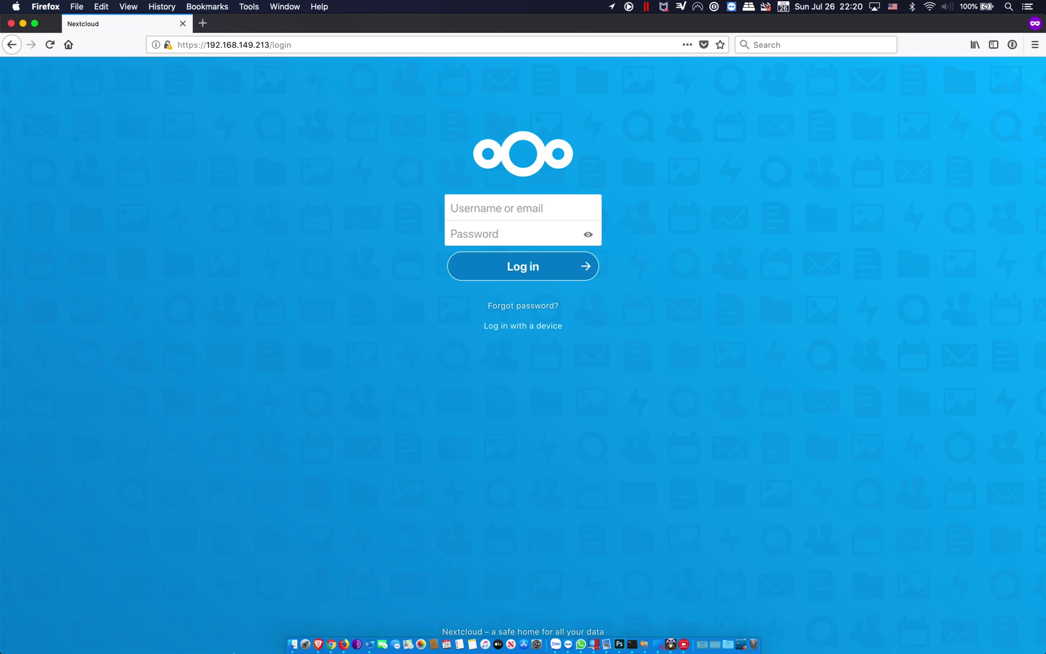
click(332, 632)
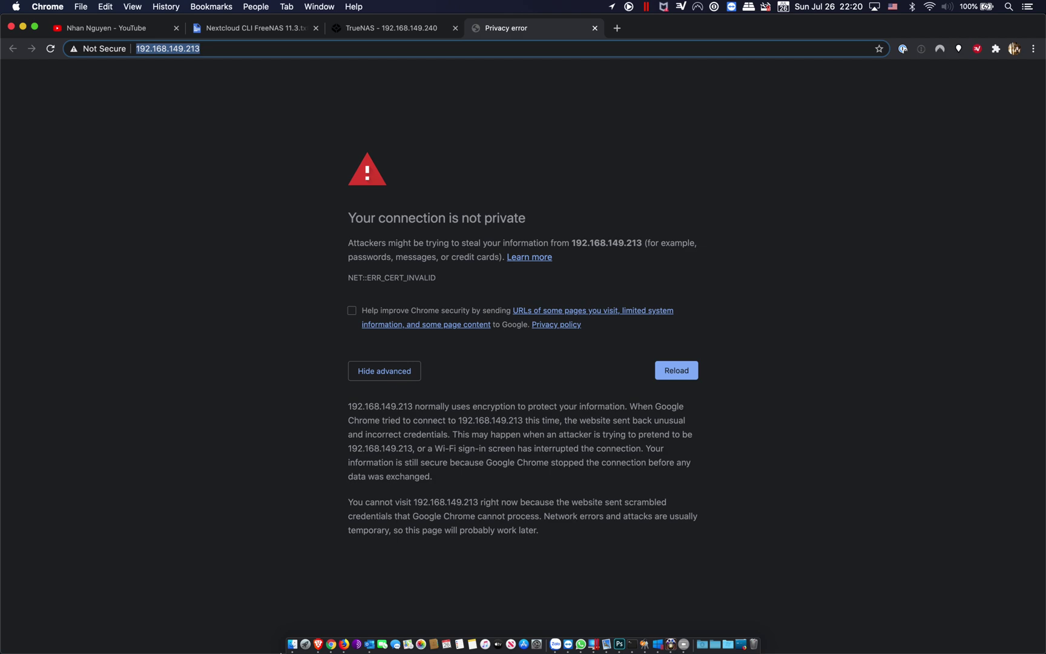
Step: Read through the self-signed certificate and HTTPS steps in Nextcloud CLI FreeNAS 11.3.txt
click(253, 30)
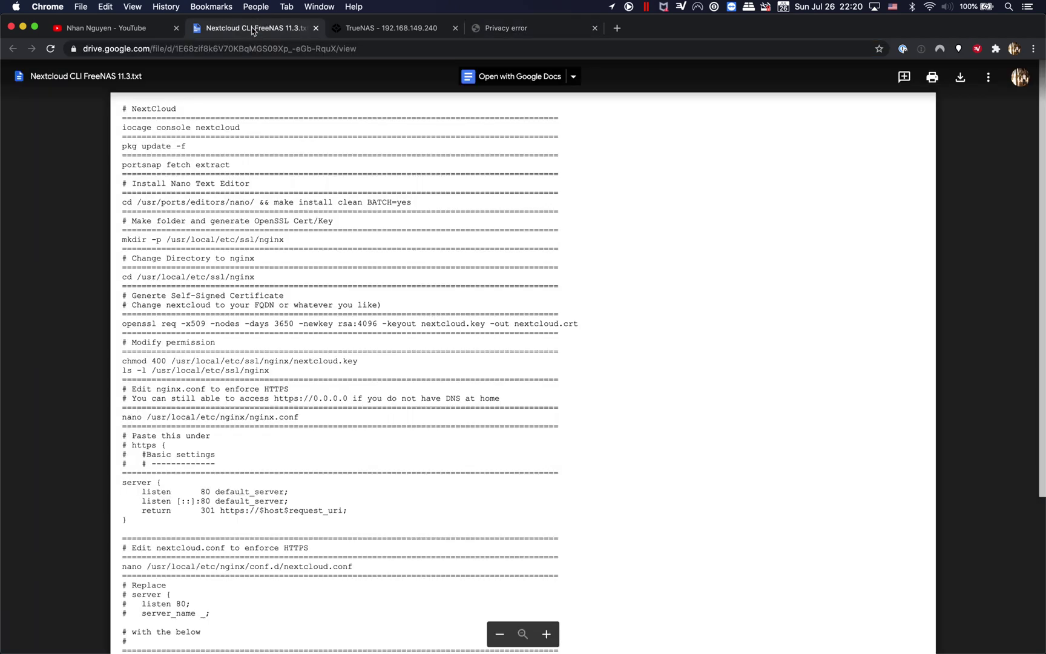
scroll(256, 389, down, 2)
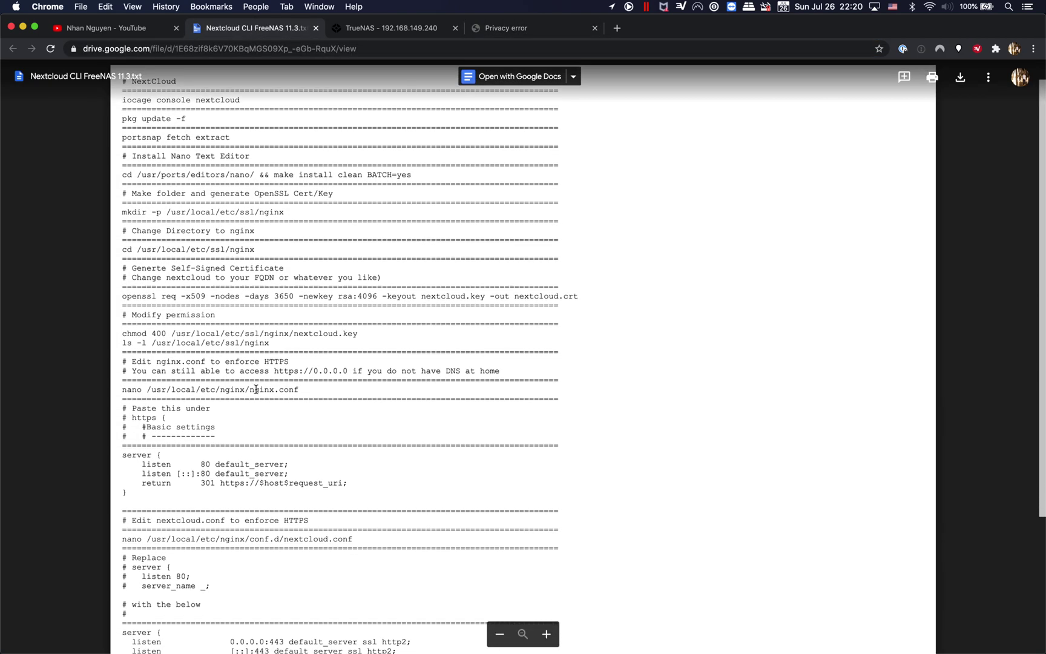
scroll(256, 389, down, 3)
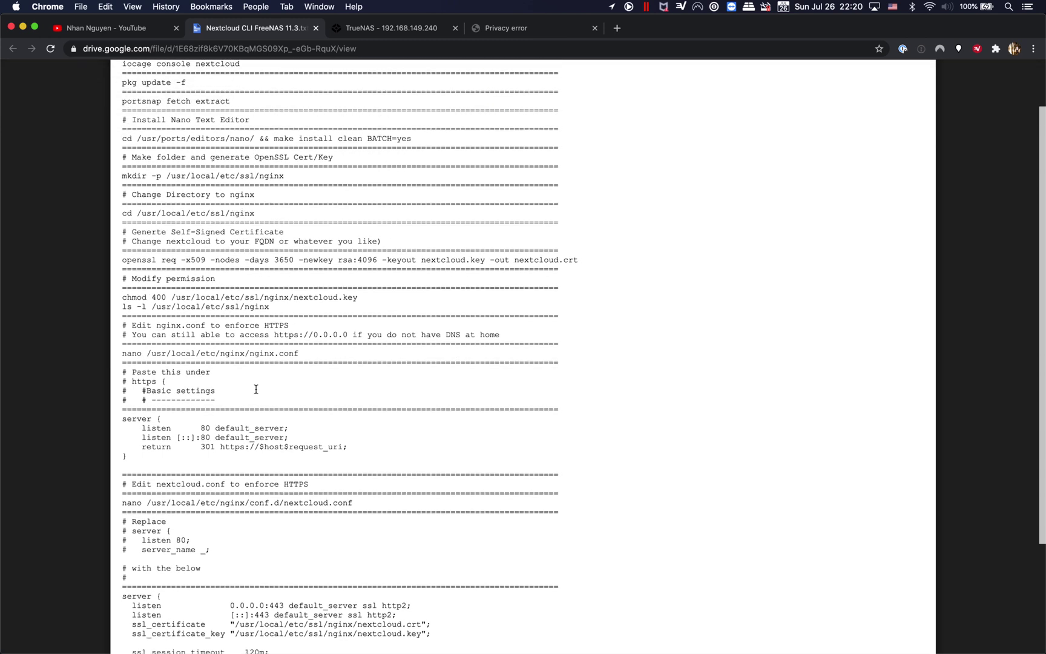
scroll(256, 393, down, 1)
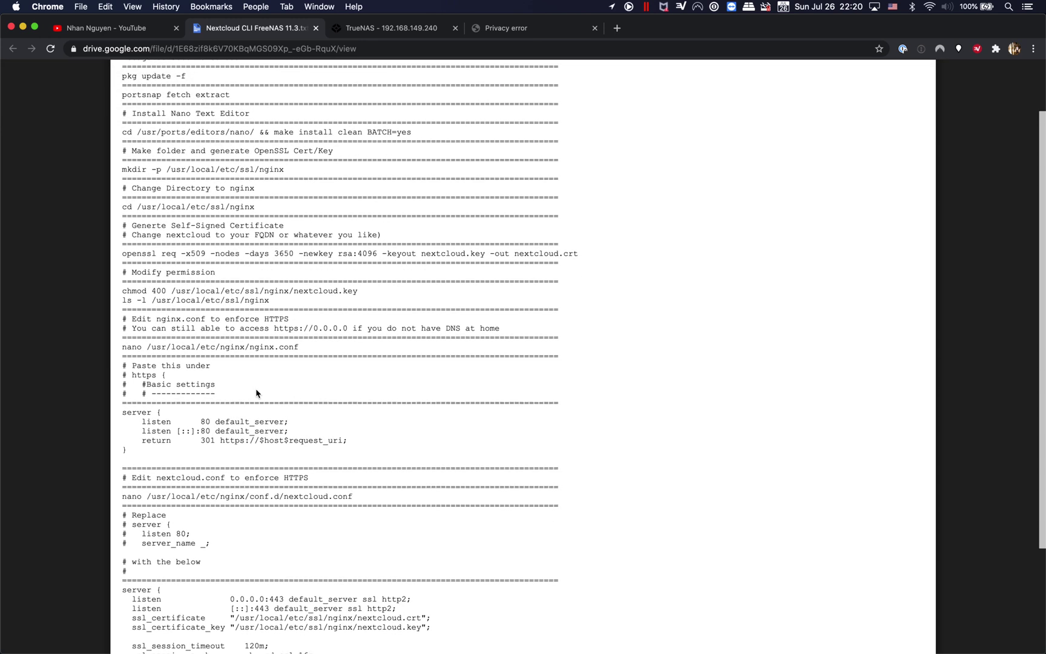
scroll(256, 394, down, 10)
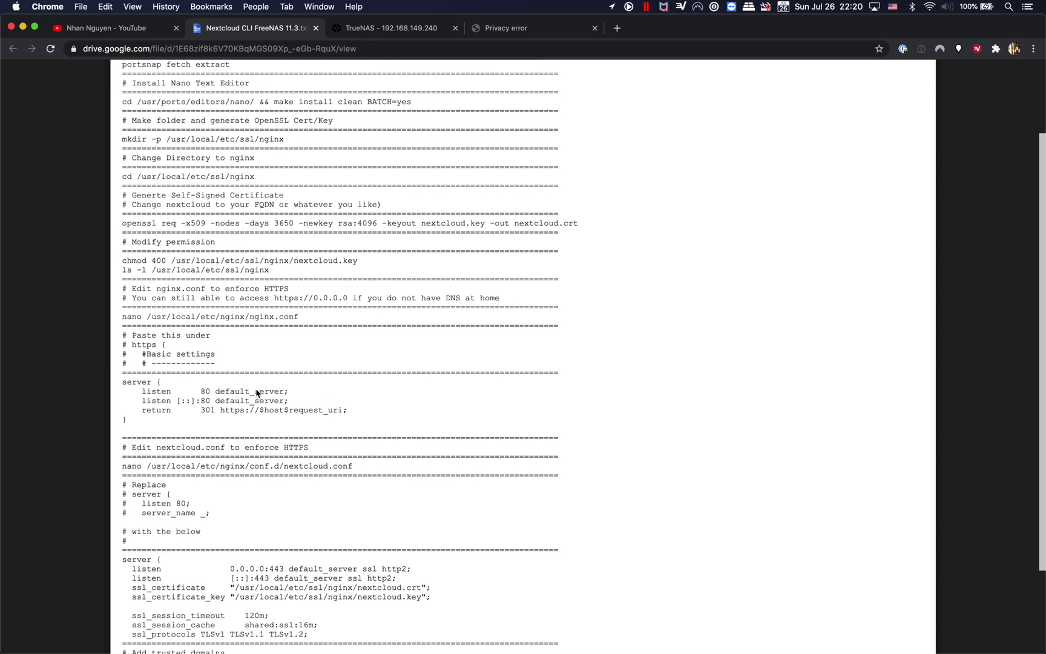
scroll(256, 389, up, 9)
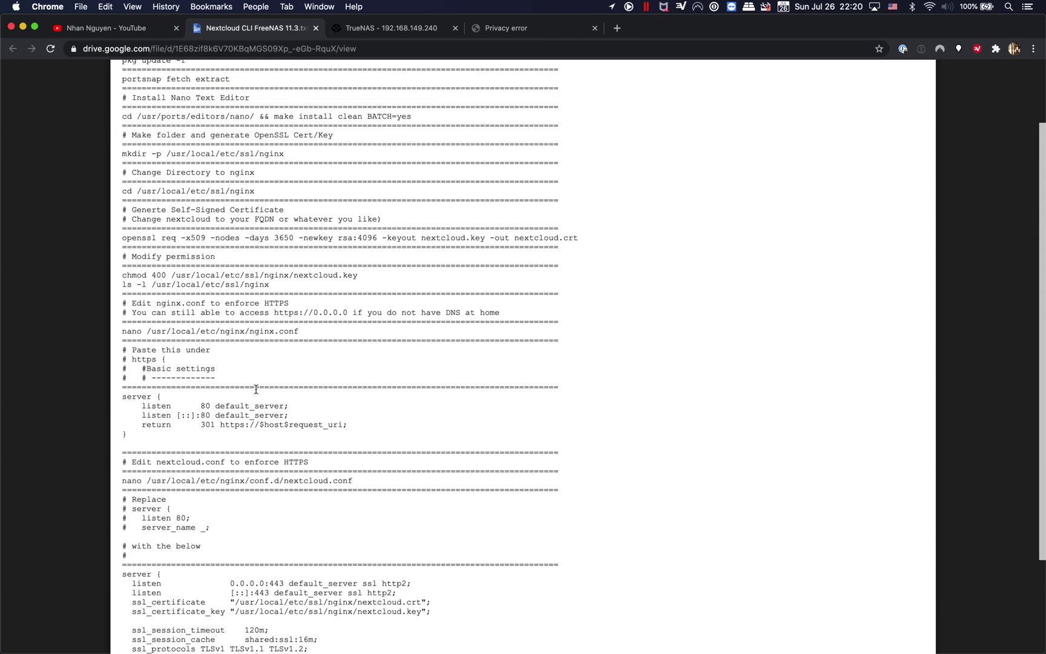
scroll(256, 389, up, 5)
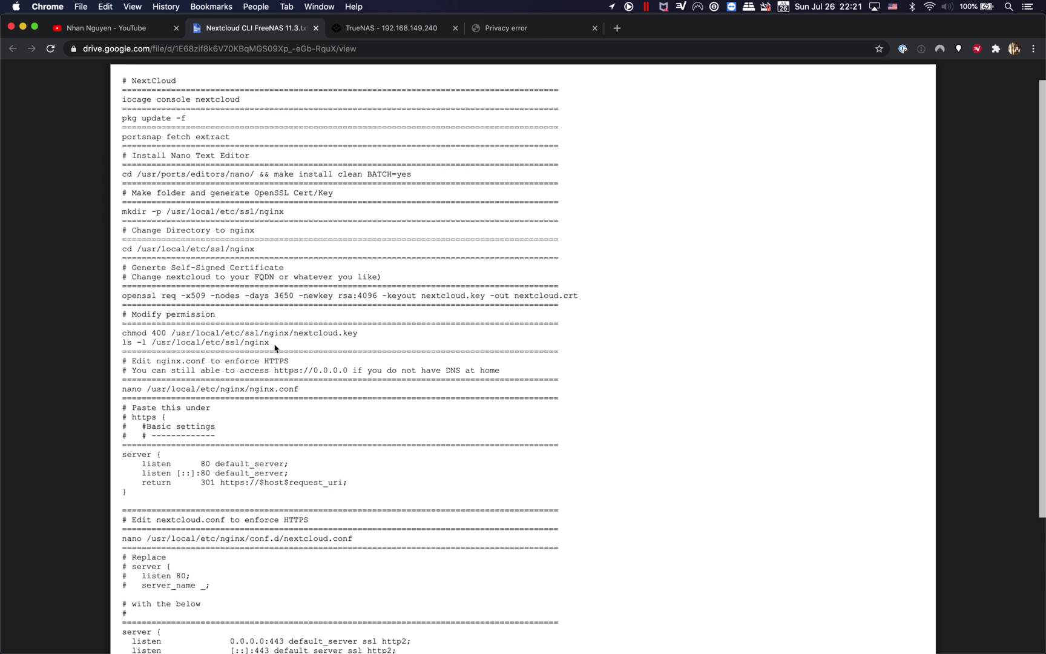
Step: Connect to the truenas server as a Registered User with the account's username and password
mouse_move(285, 645)
click(289, 644)
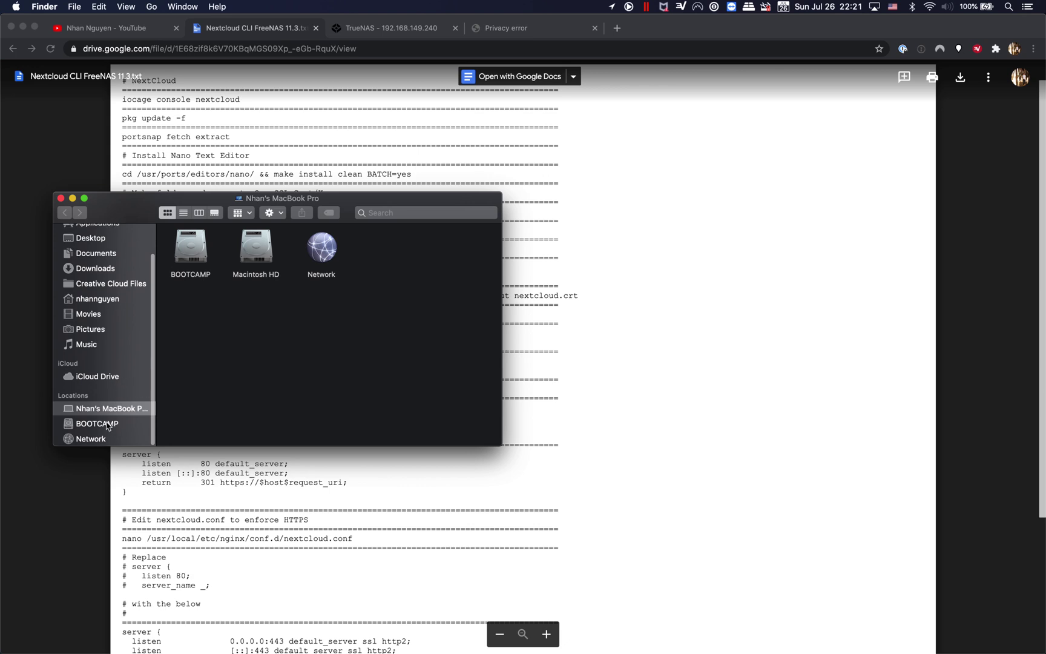
click(101, 437)
double_click(254, 248)
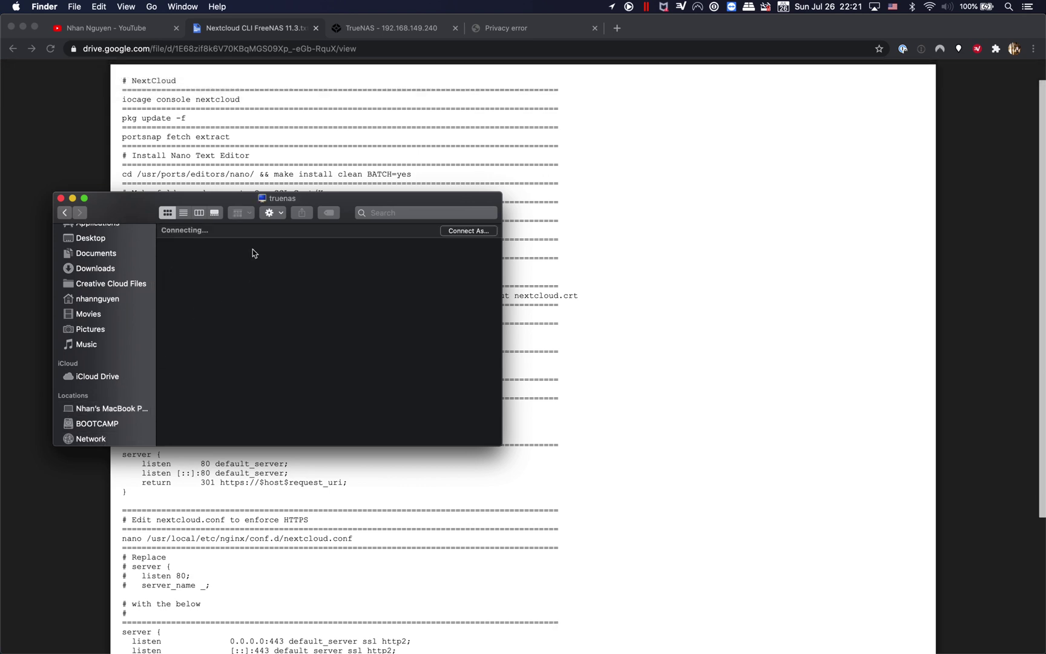
click(449, 234)
click(608, 223)
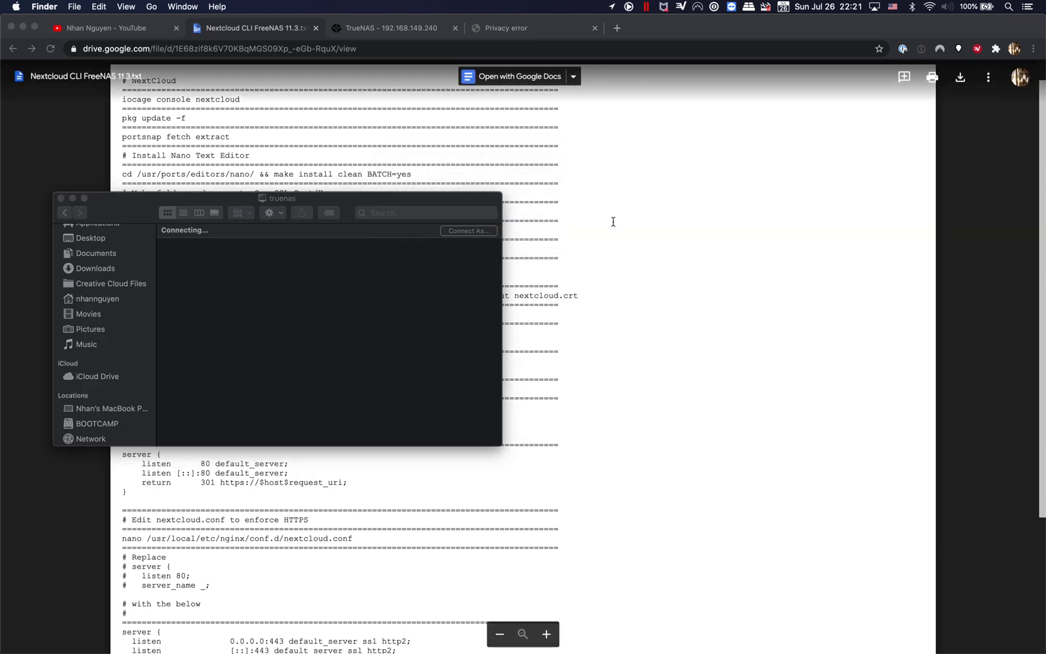
click(564, 220)
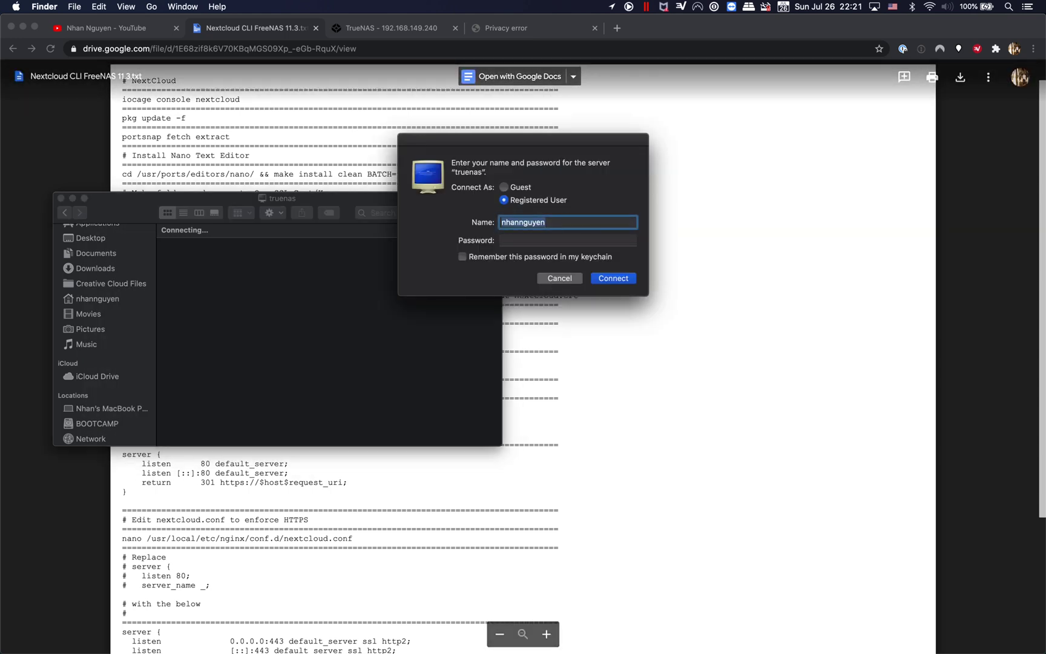
key(Tab)
text(***********)
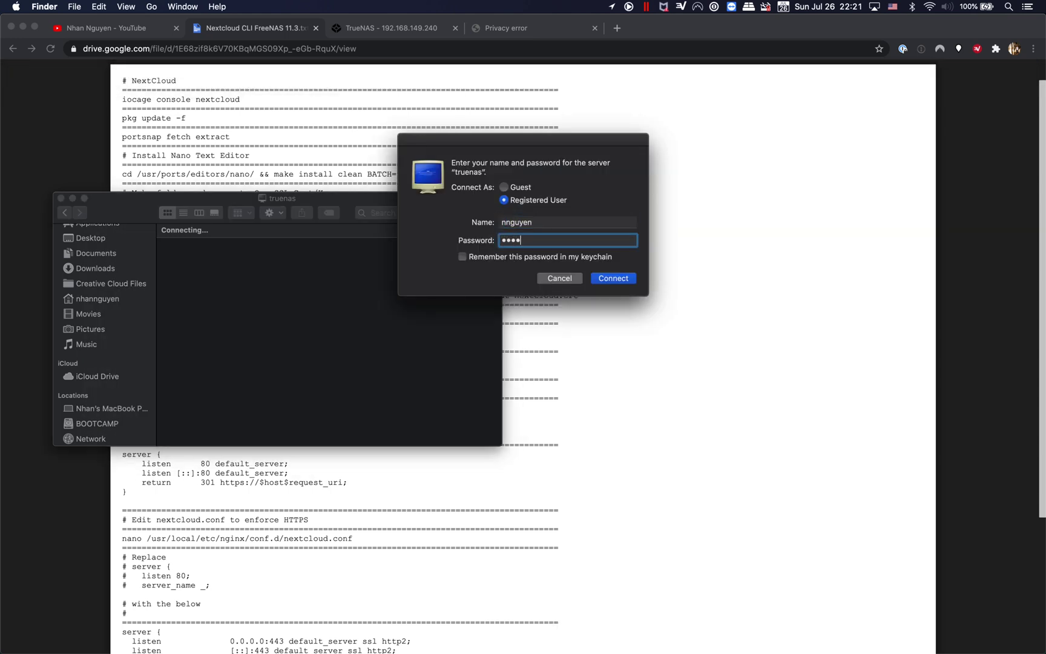
key(Return)
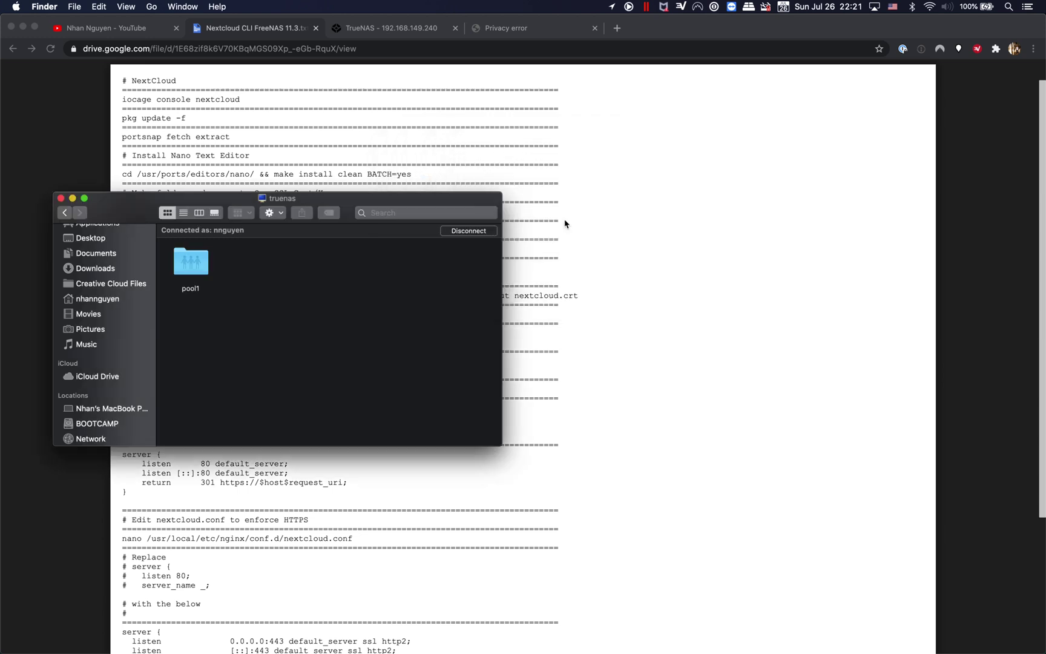
Step: Browse into pool1/iocage/jails/nextcloud/root/usr on the truenas share
double_click(192, 267)
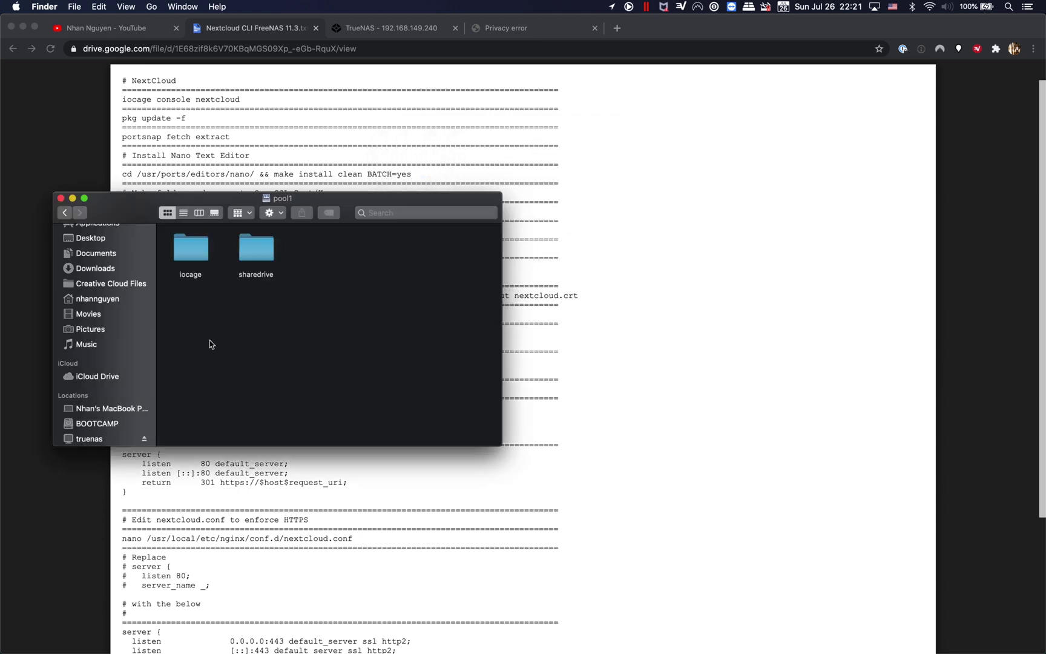
double_click(197, 248)
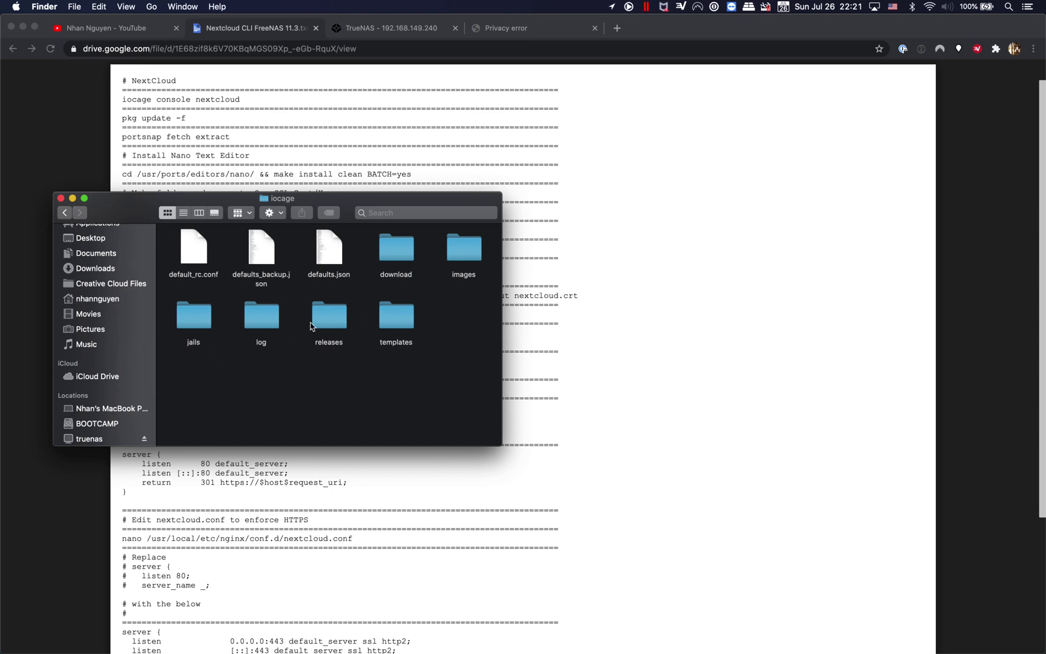
double_click(201, 321)
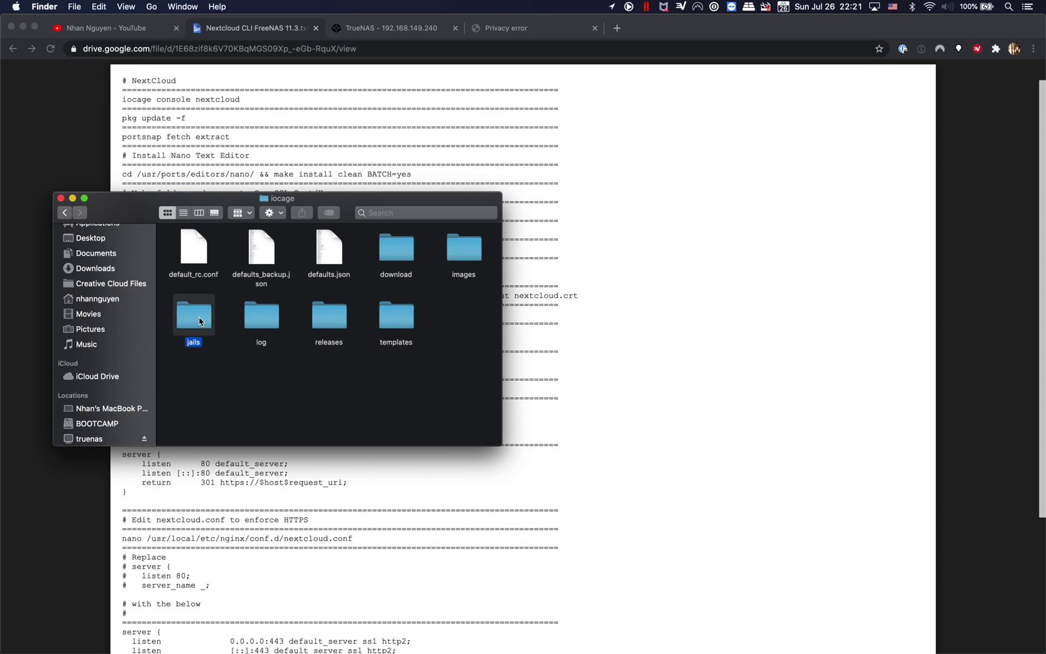
double_click(192, 248)
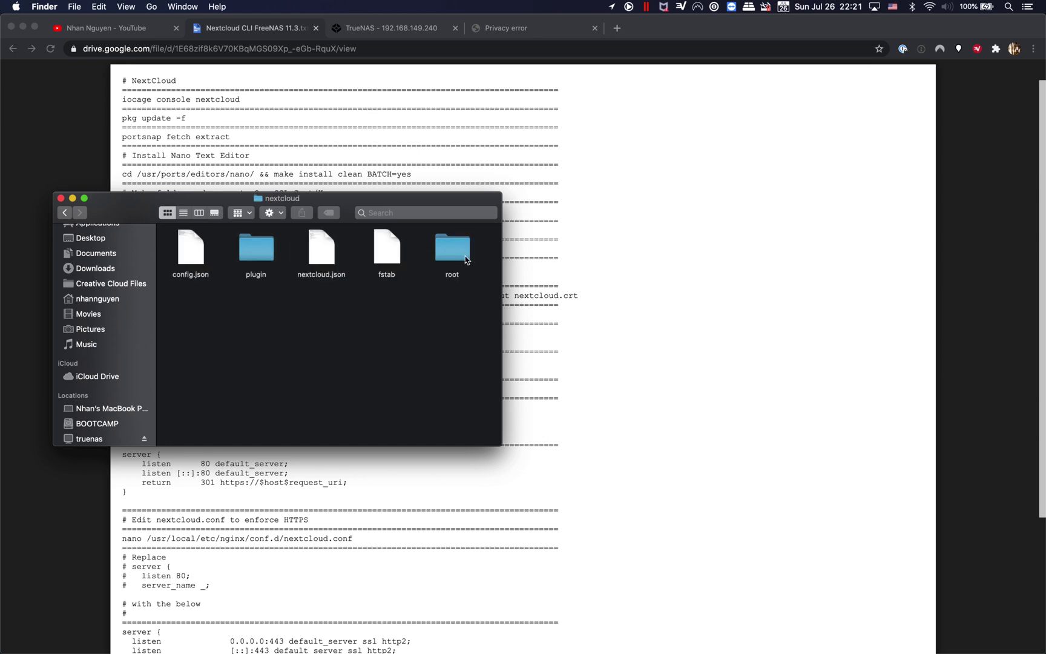
click(455, 252)
double_click(455, 251)
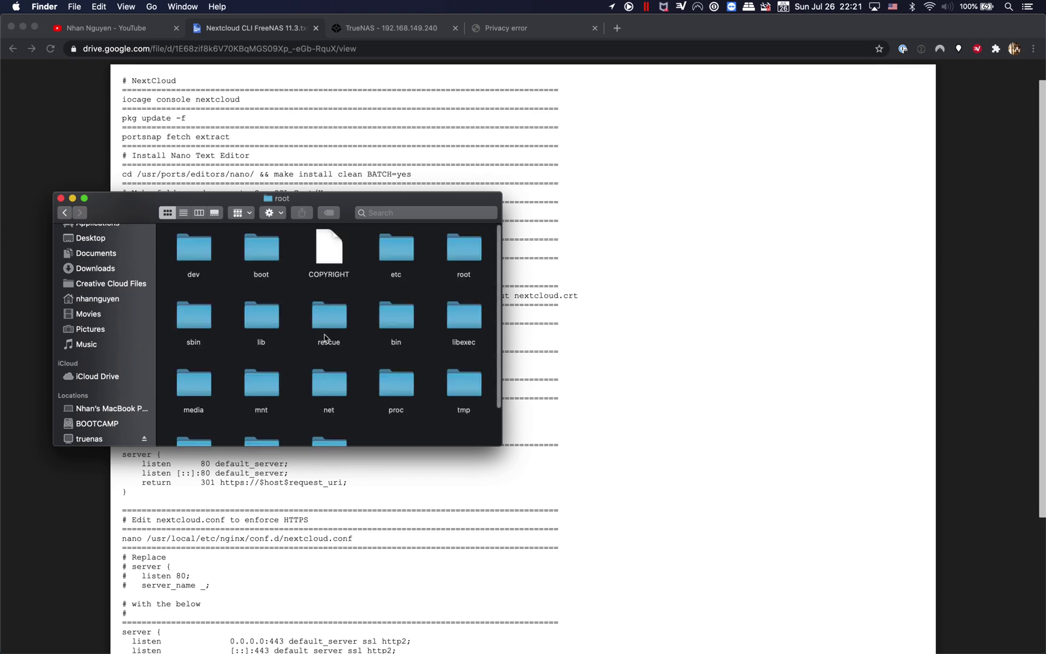
scroll(327, 338, down, 3)
double_click(204, 400)
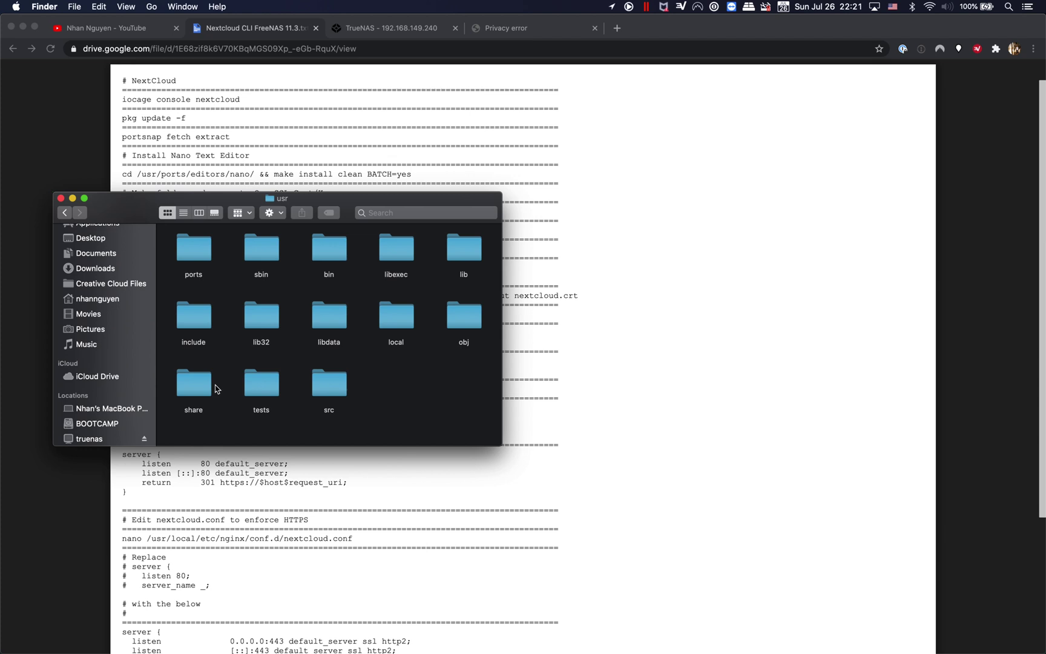
drag(314, 206, 583, 237)
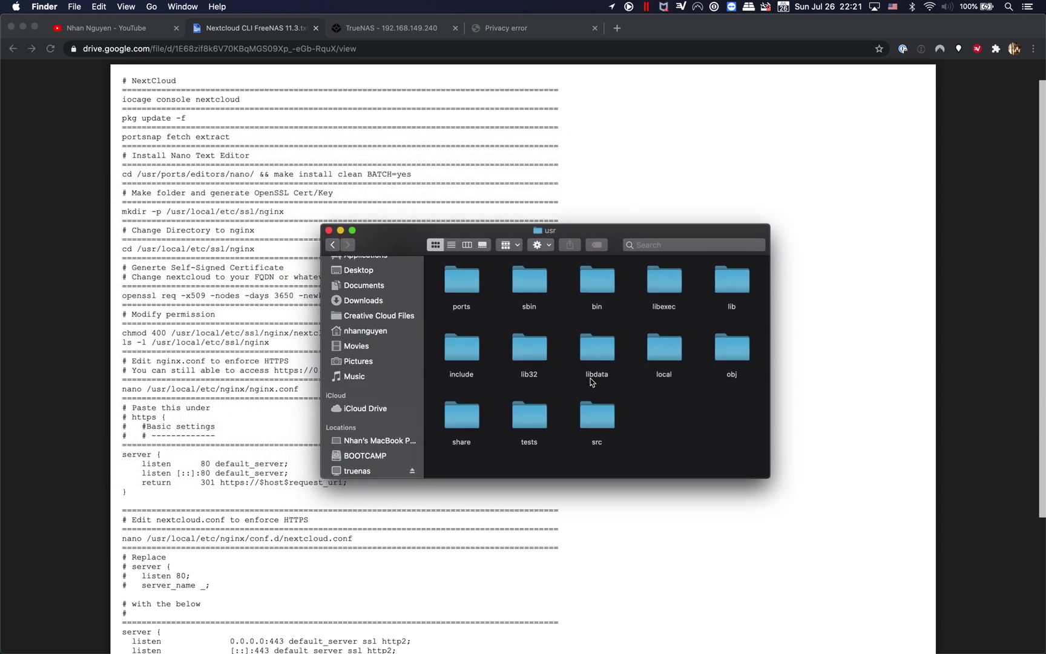
Step: Continue into local/etc, check nginx/conf.d, then return to the etc folder
click(655, 350)
double_click(655, 350)
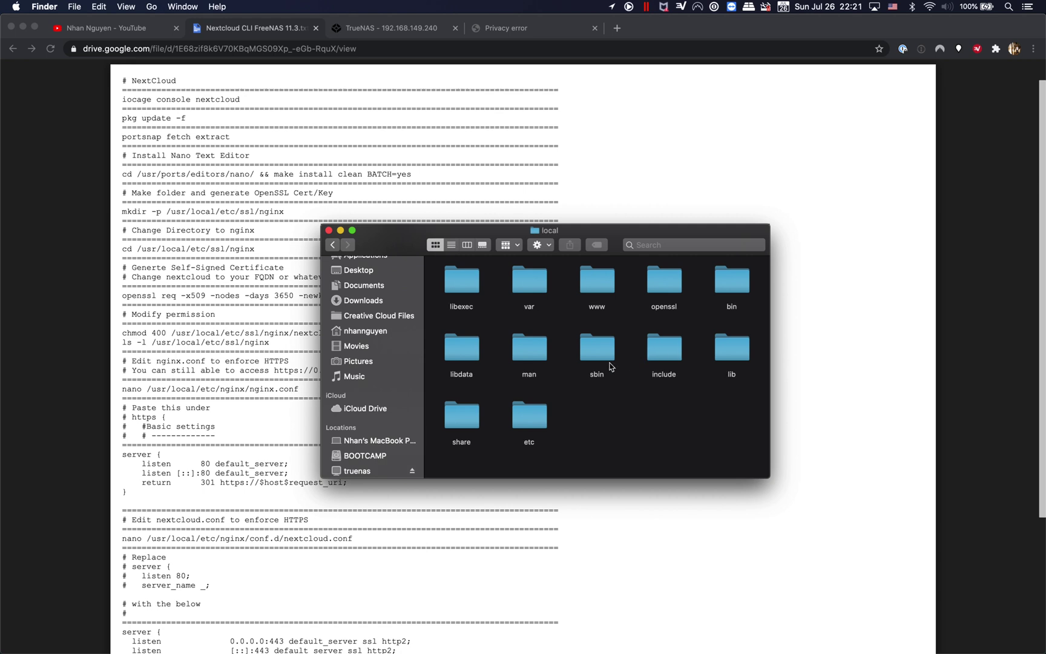
click(528, 421)
double_click(528, 421)
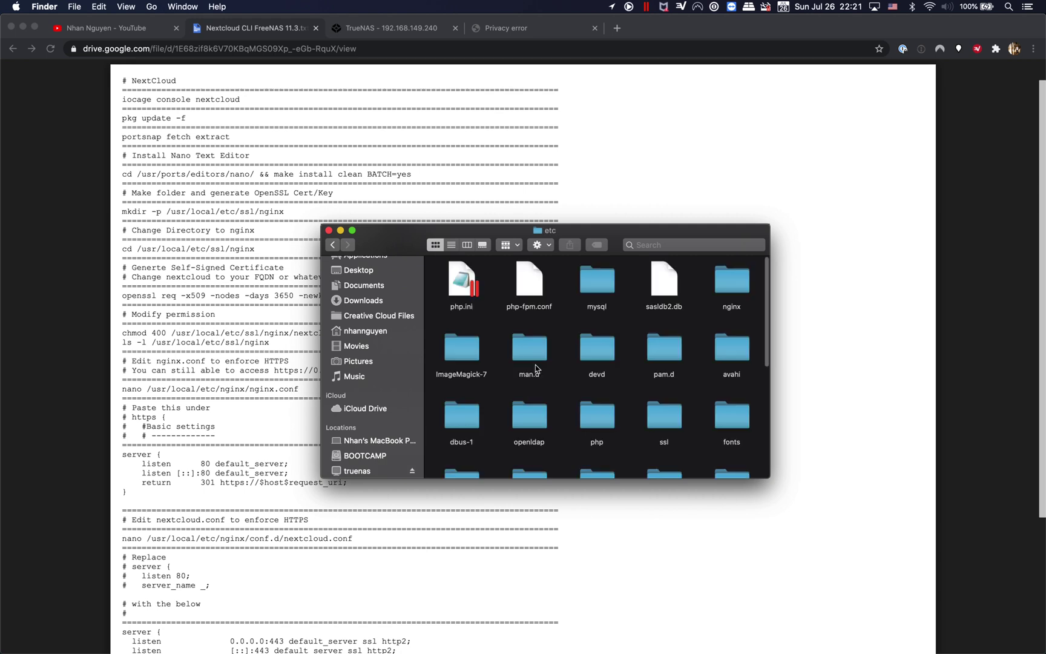
scroll(530, 363, down, 1)
scroll(531, 364, down, 1)
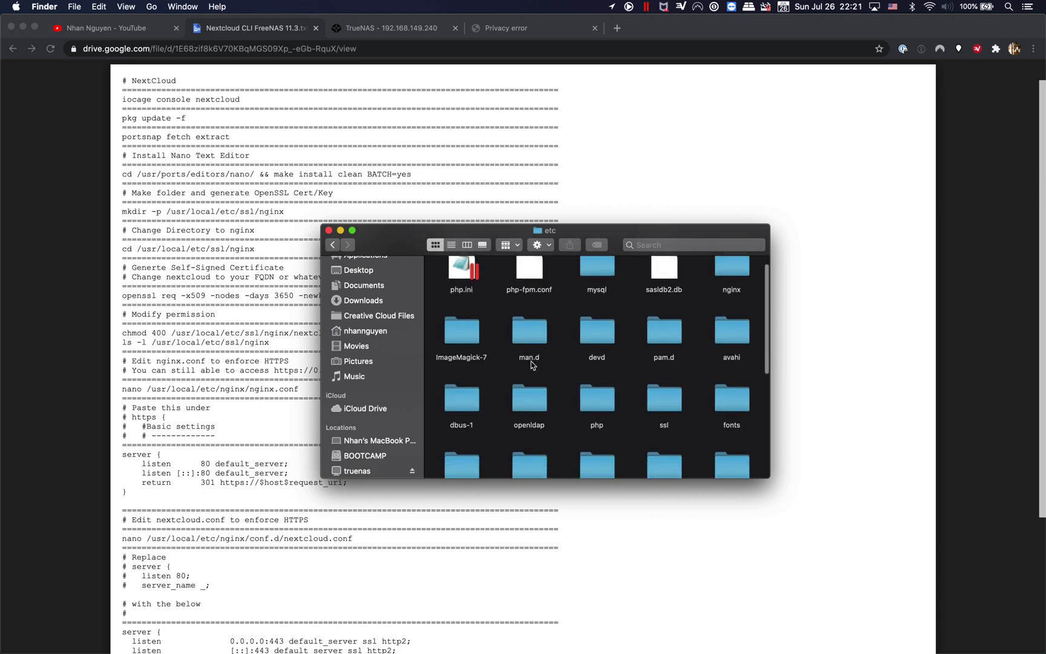
click(734, 273)
double_click(734, 272)
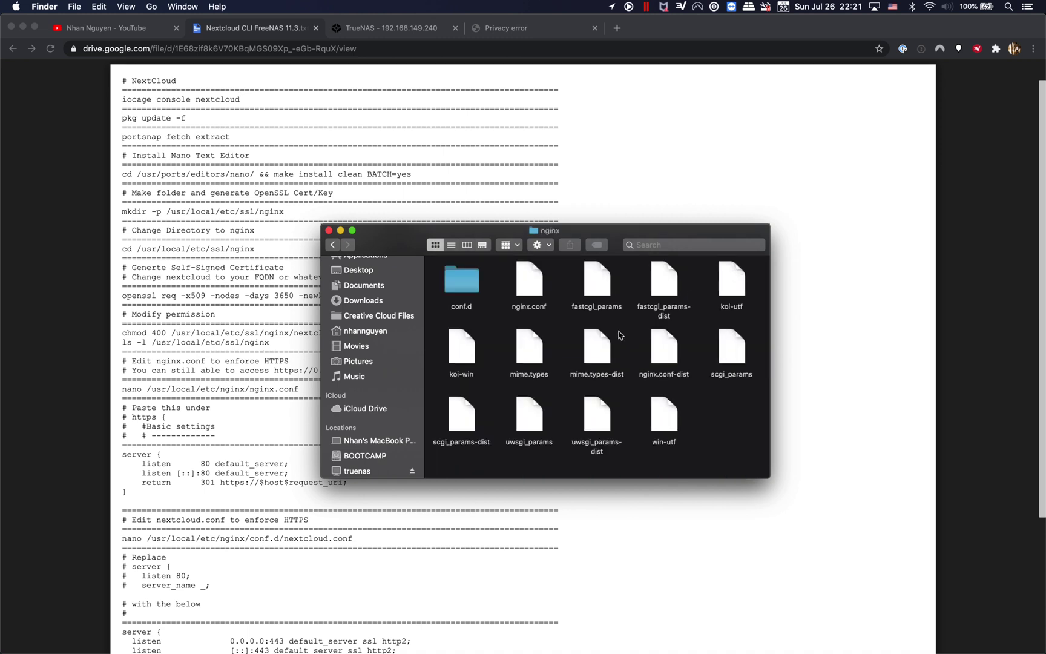
double_click(475, 291)
click(336, 245)
click(333, 245)
scroll(624, 351, down, 2)
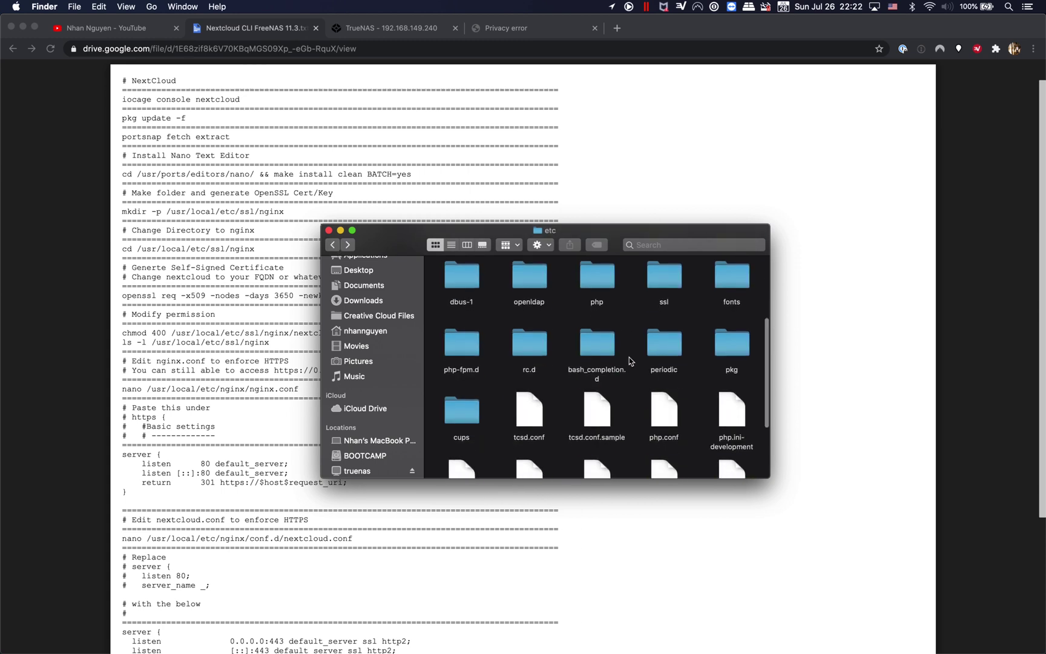
scroll(629, 361, up, 1)
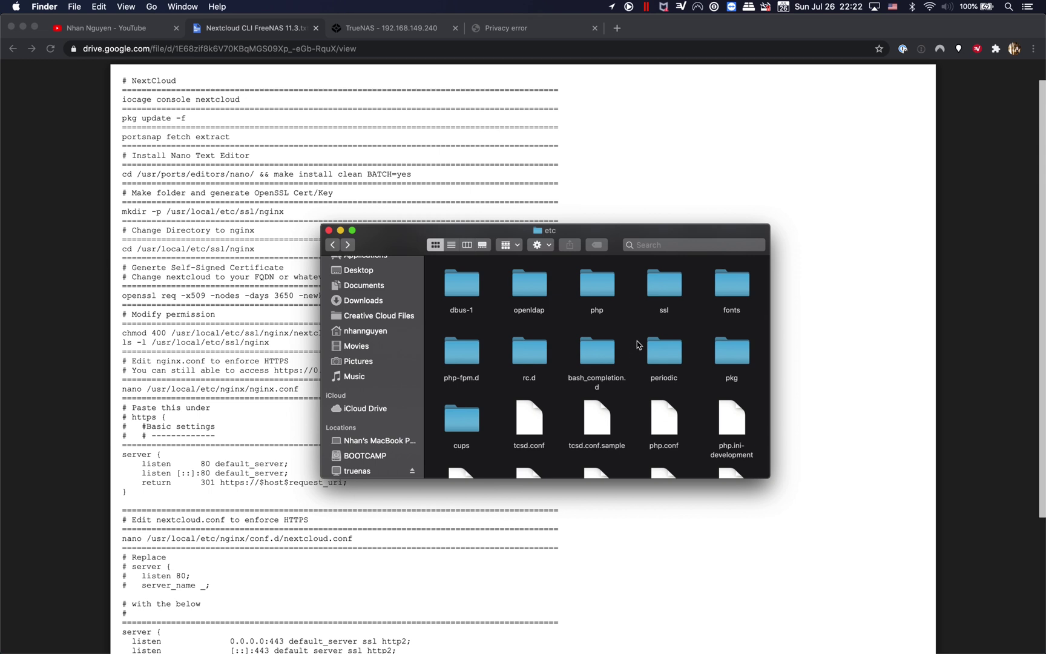
Step: Open ssl/nginx and copy nextcloud.crt onto the Desktop
double_click(665, 295)
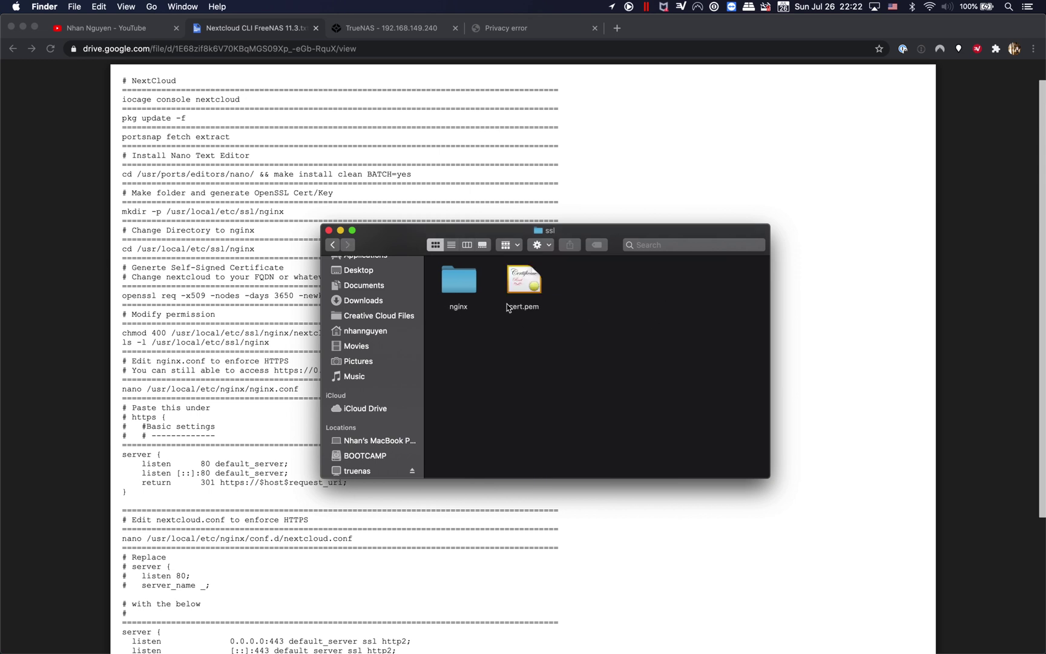
double_click(469, 286)
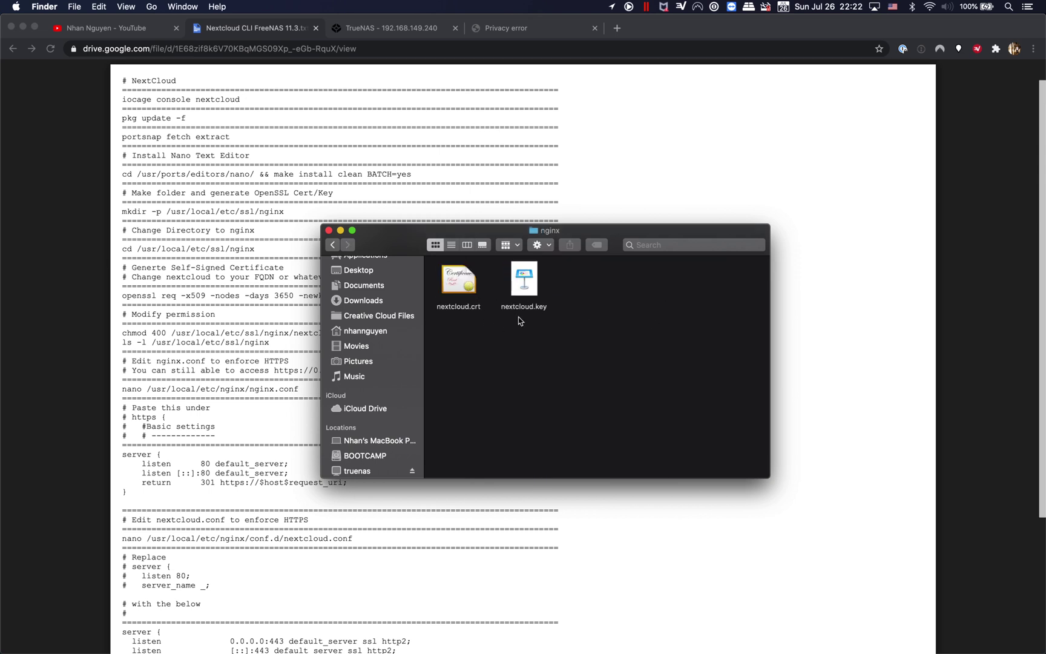
click(461, 286)
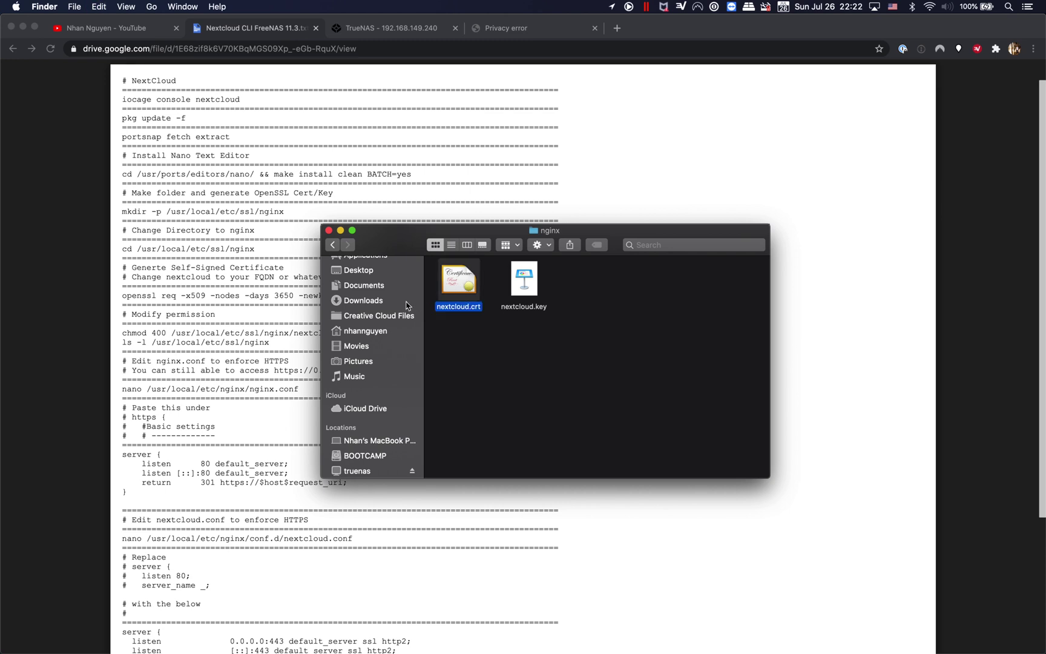
scroll(412, 337, up, 1)
scroll(412, 337, up, 2)
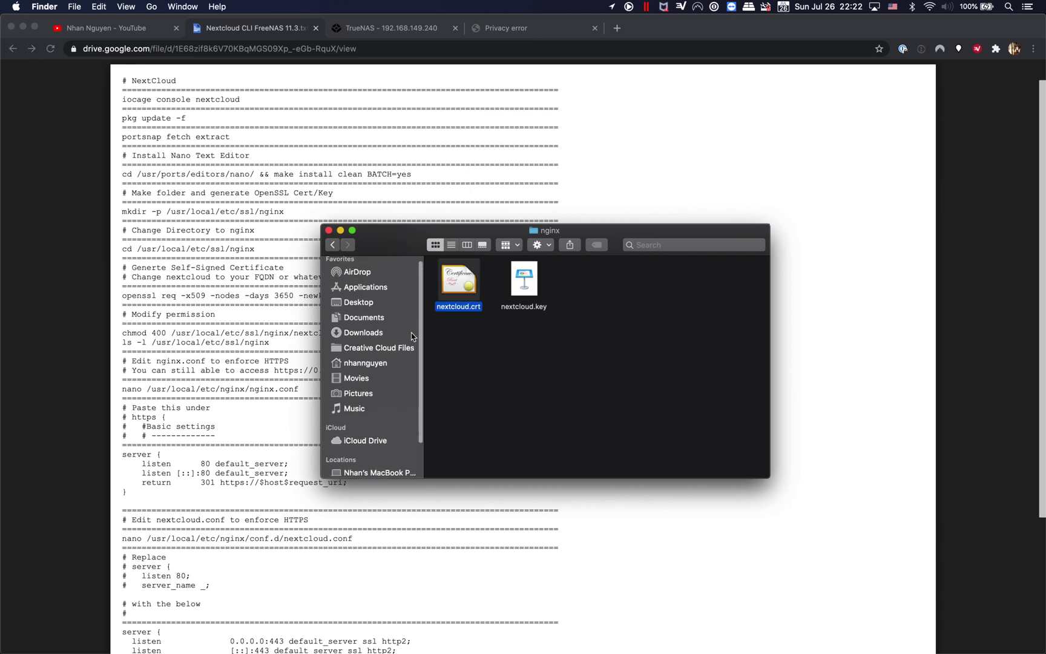
click(368, 303)
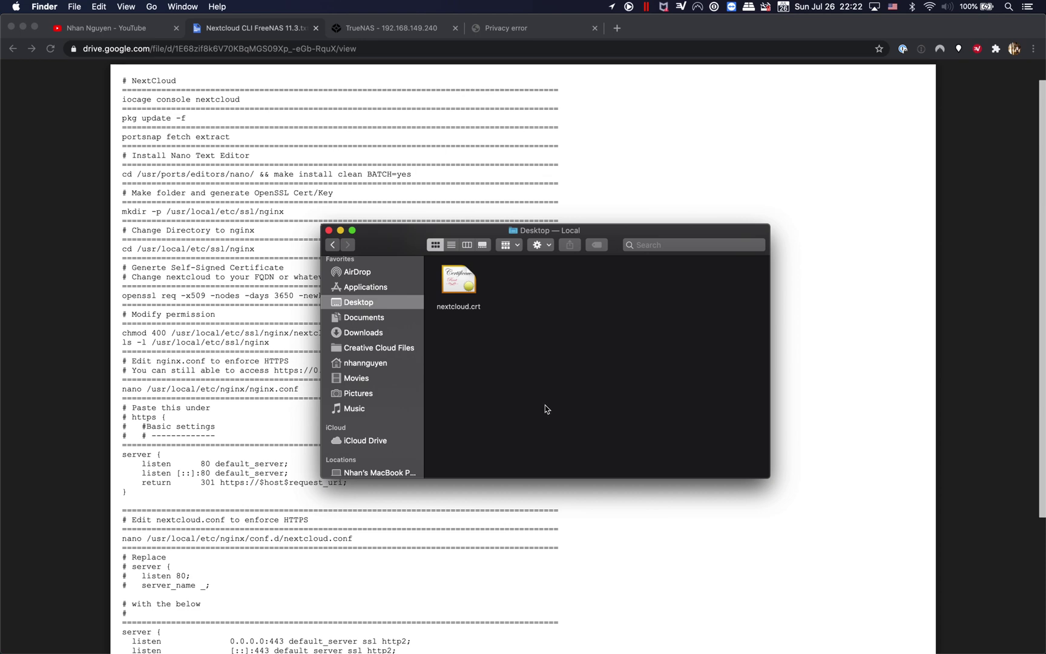
mouse_move(357, 650)
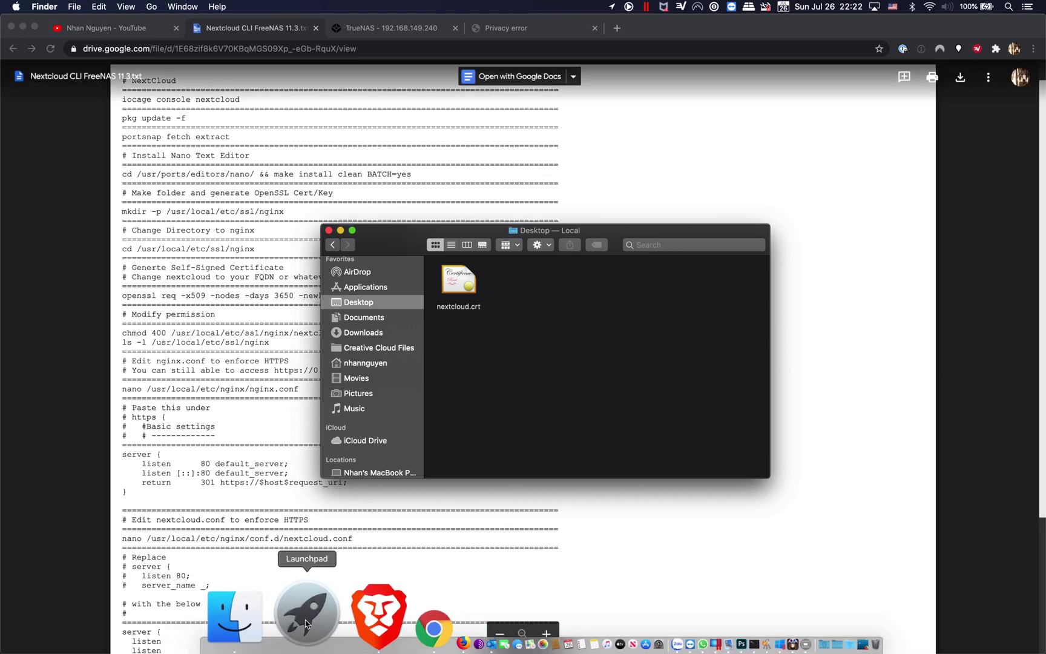
Step: Launch Keychain Access from the launcher and add nextcloud.crt from the Desktop
click(307, 623)
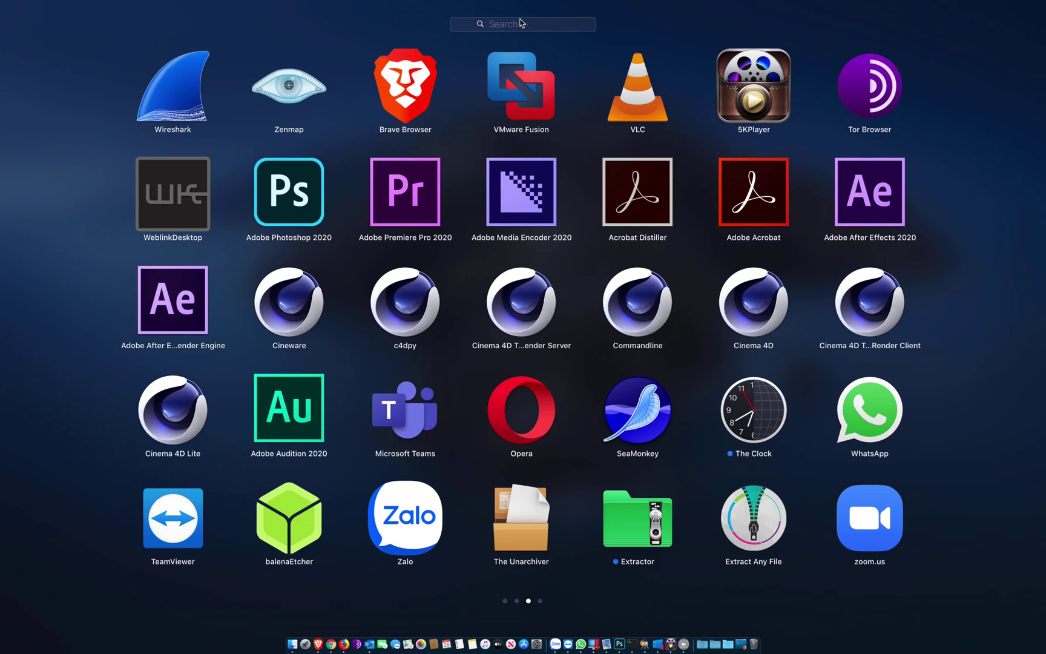
text(key)
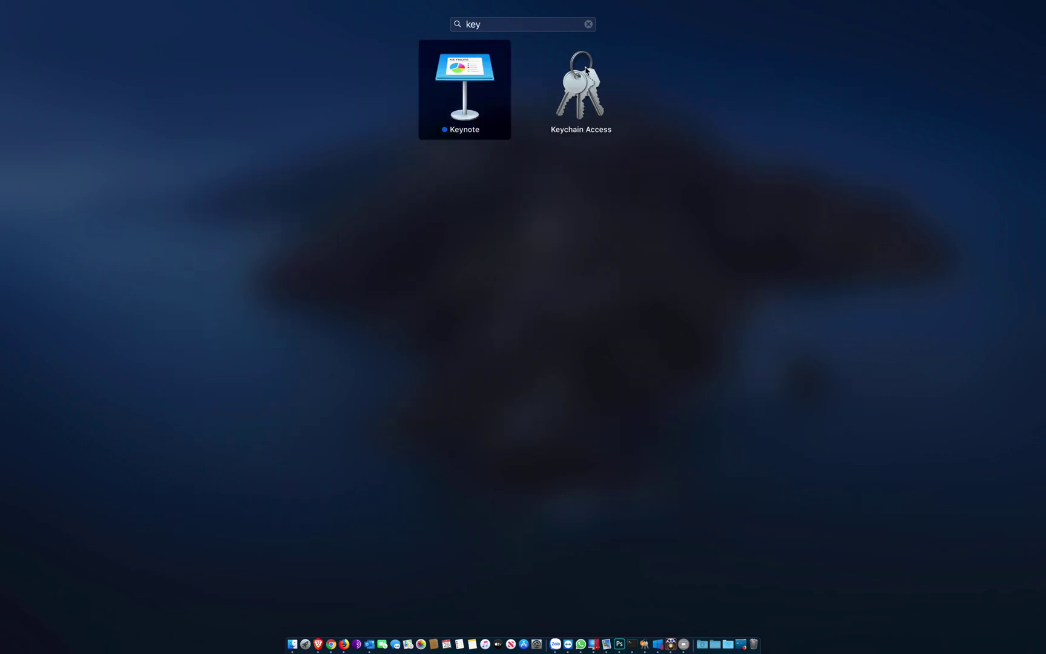
click(586, 71)
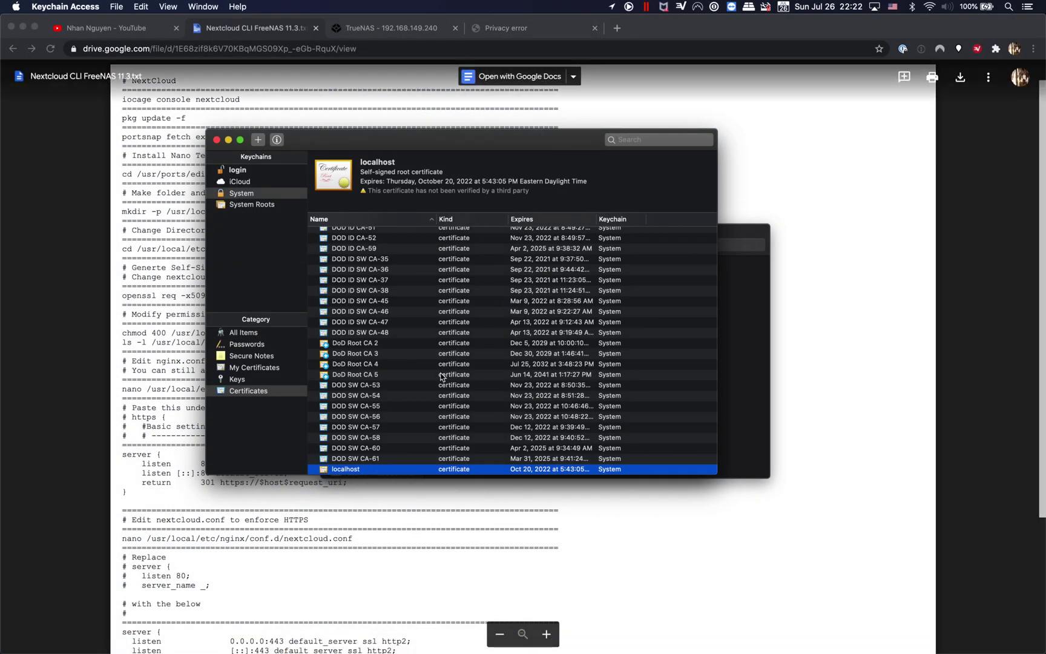
click(262, 144)
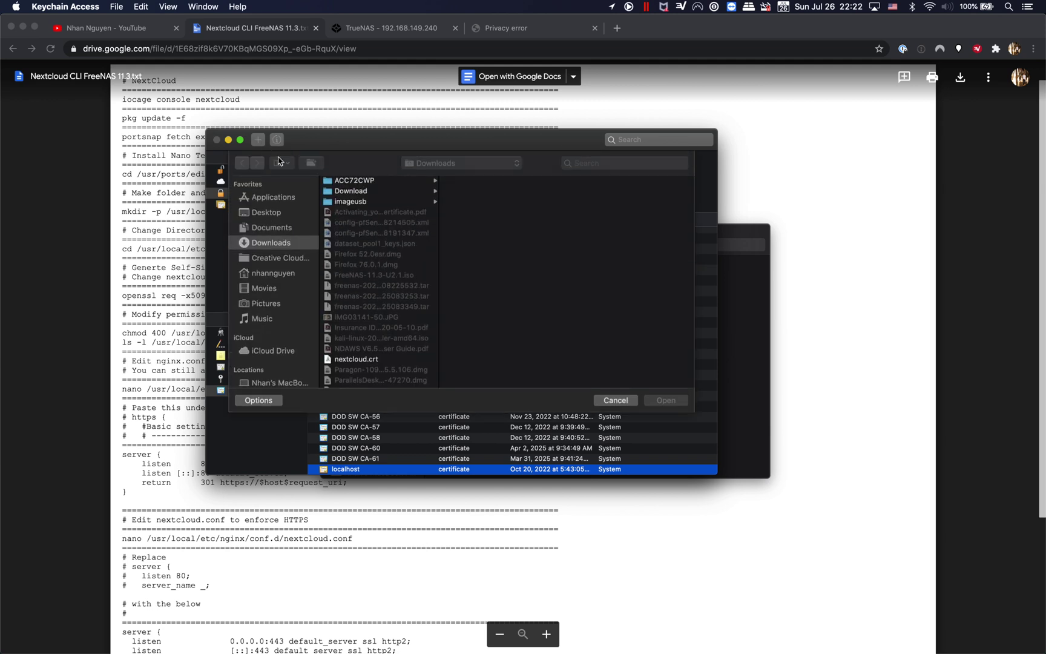
click(290, 232)
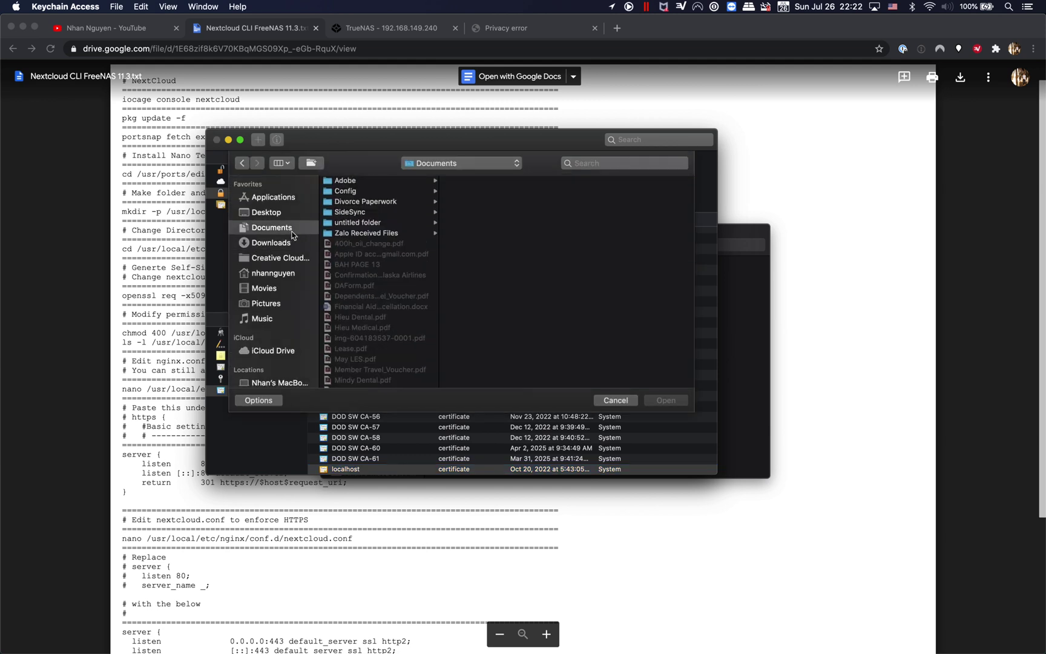
click(275, 212)
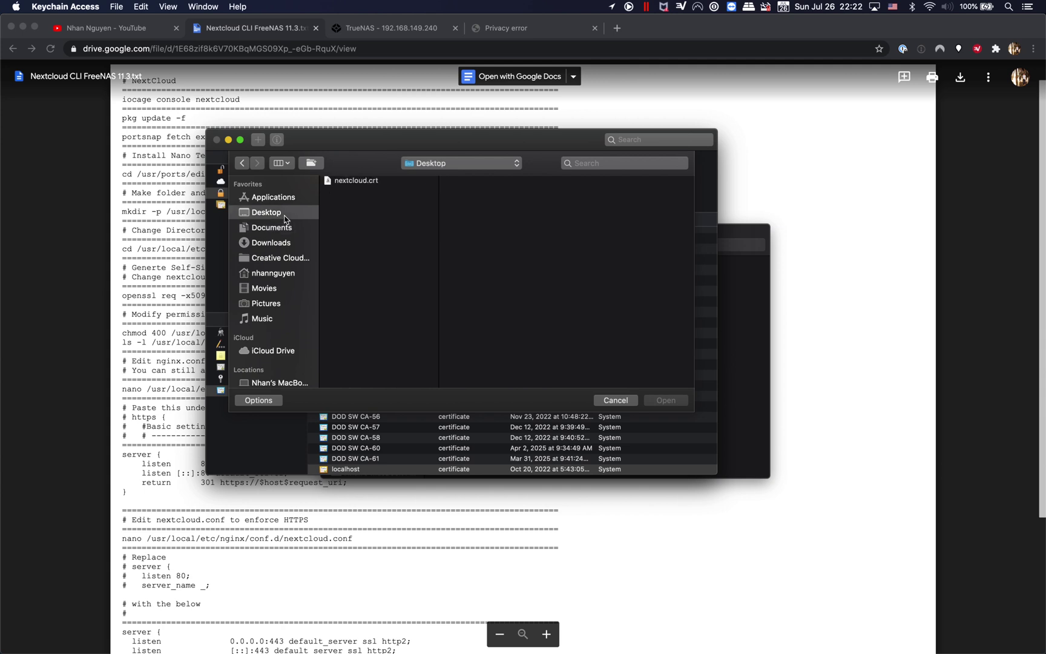
click(377, 182)
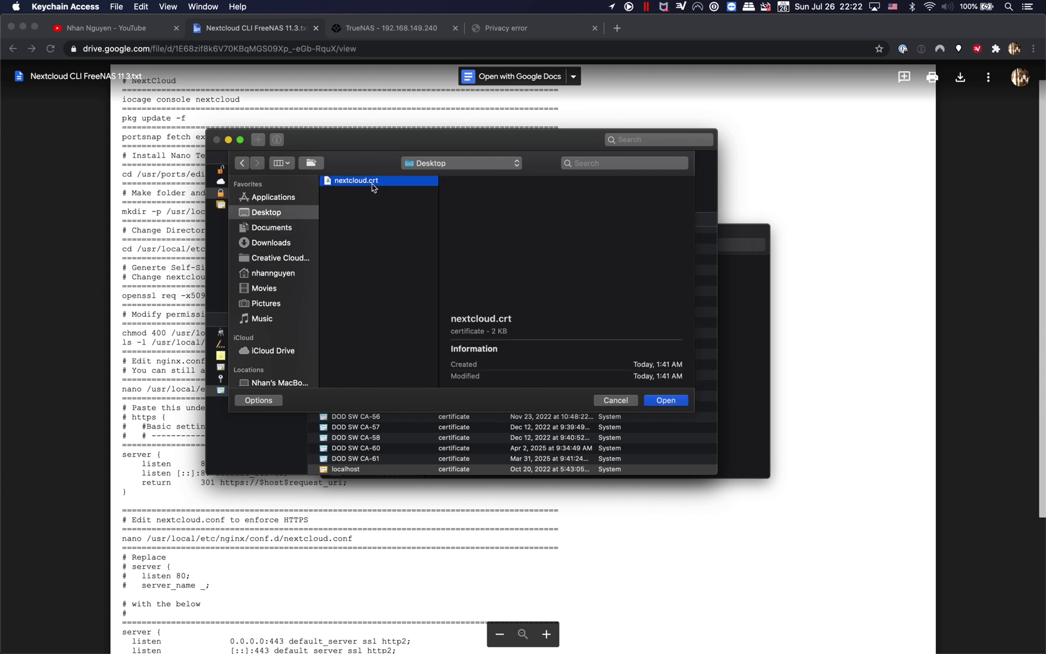
click(673, 401)
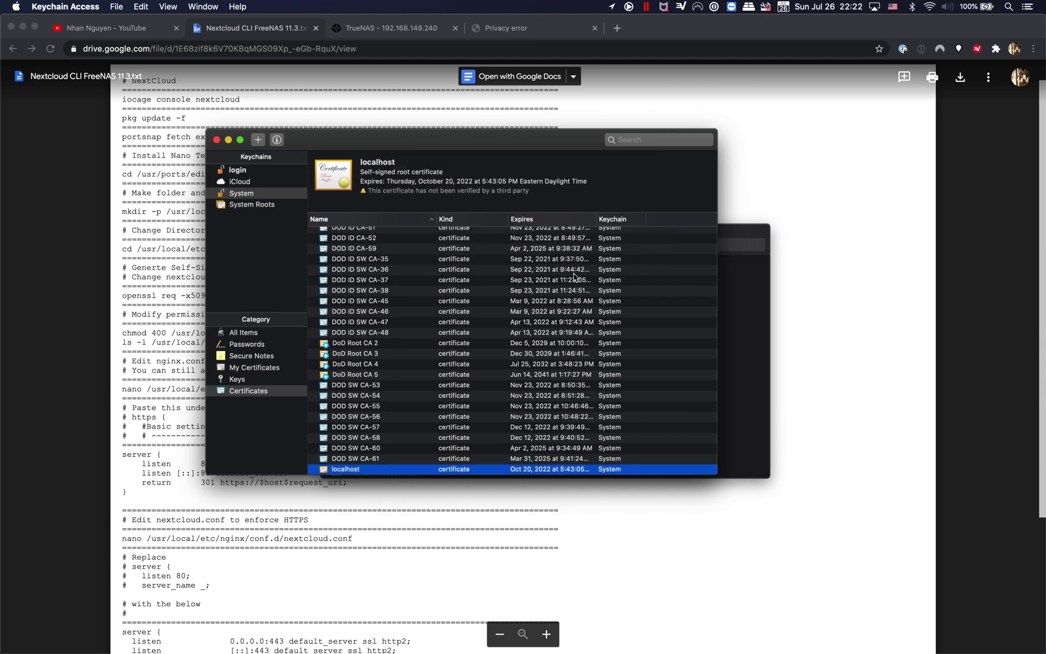
Step: Set the Nextcloud.sysadmin102.tech certificate's trust to Always Trust and close its details to save
scroll(509, 366, down, 2)
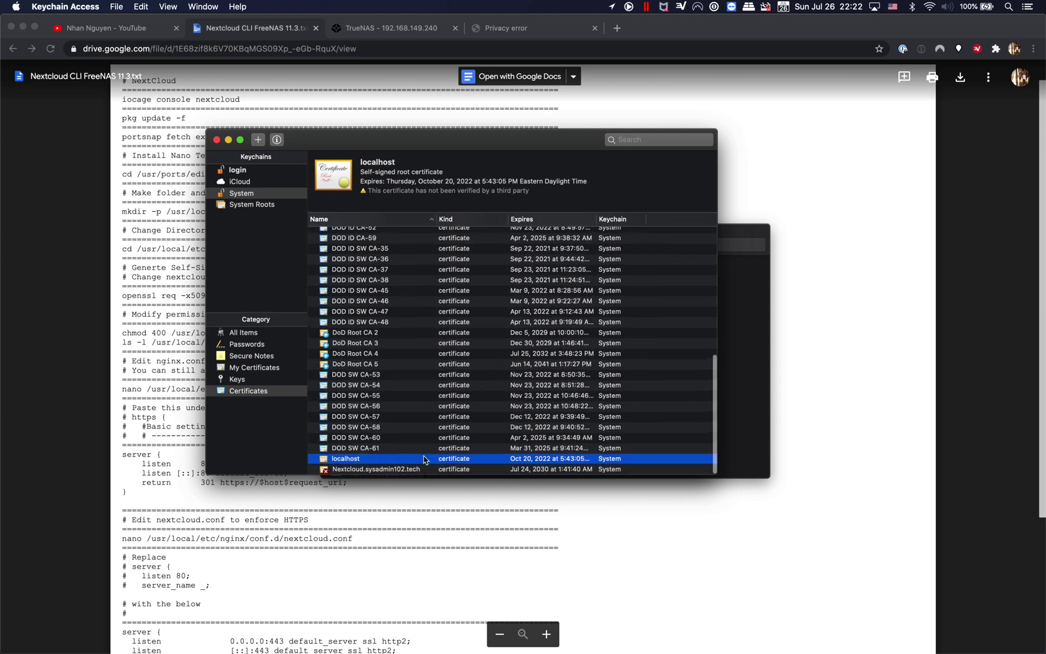
click(402, 471)
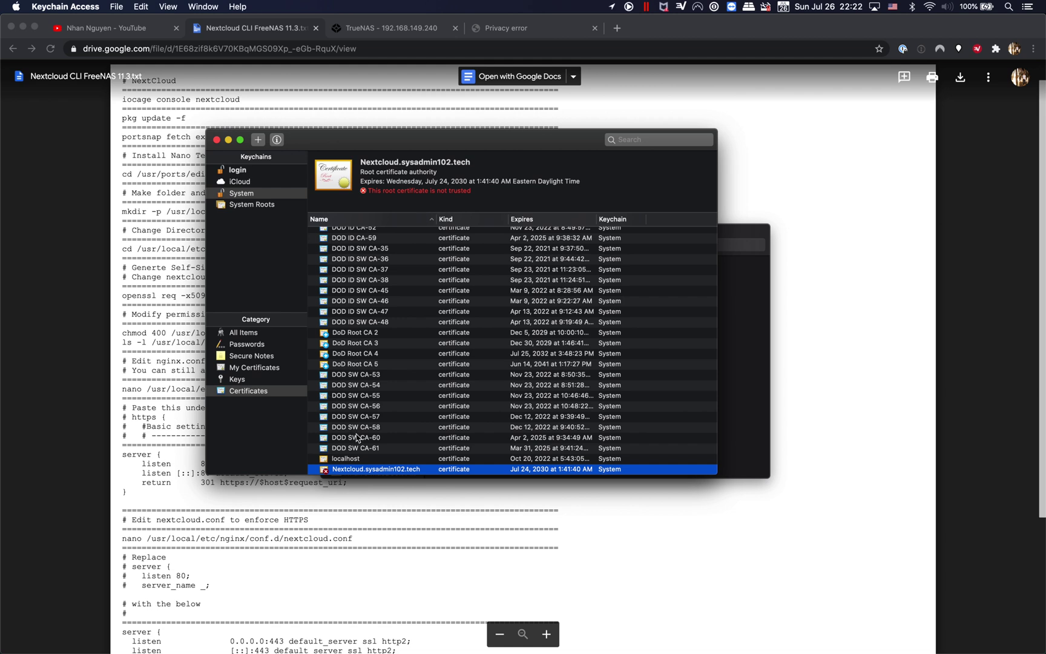
double_click(365, 470)
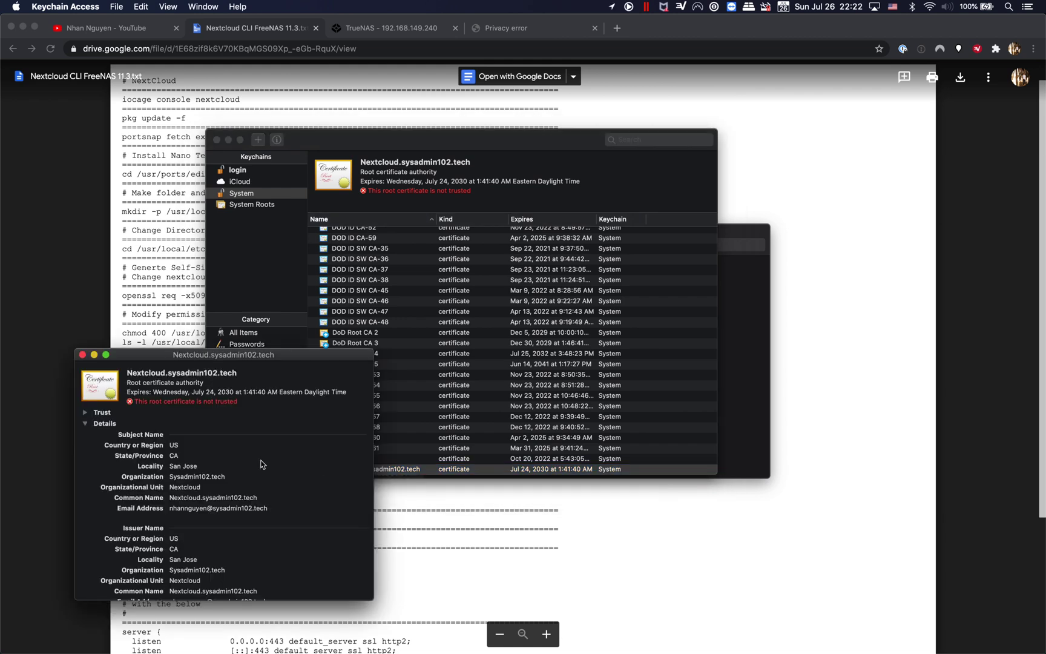
click(87, 412)
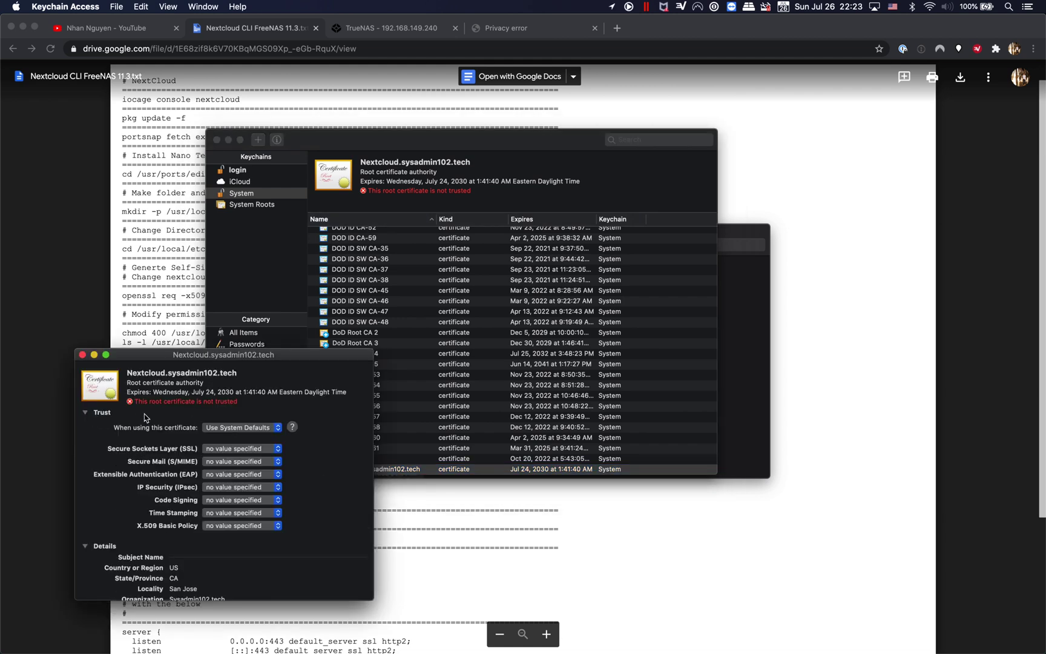
click(259, 429)
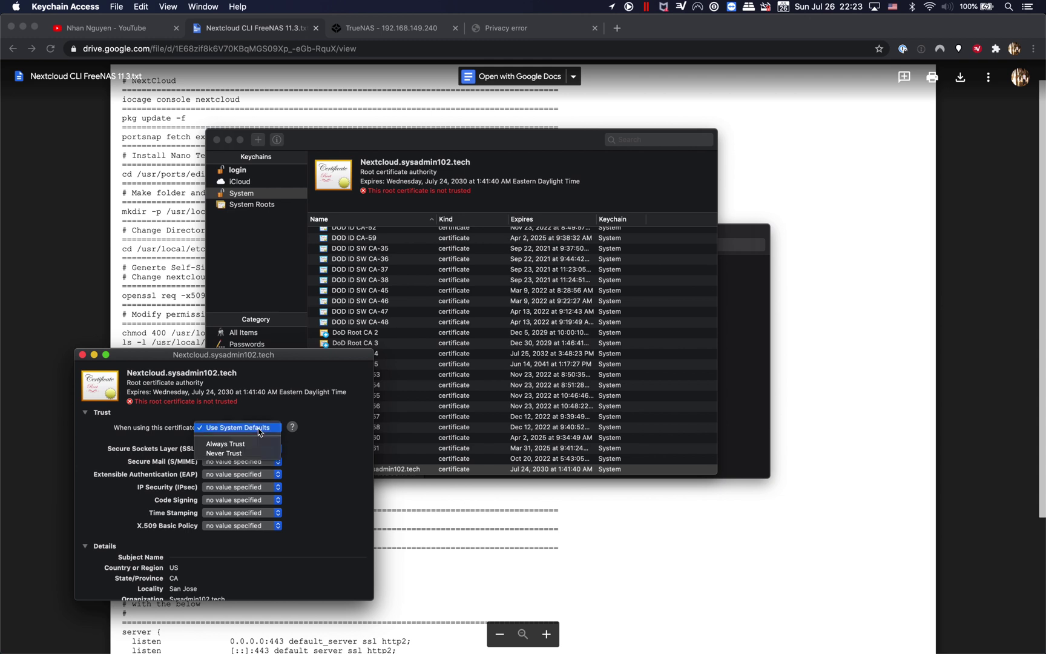
click(251, 446)
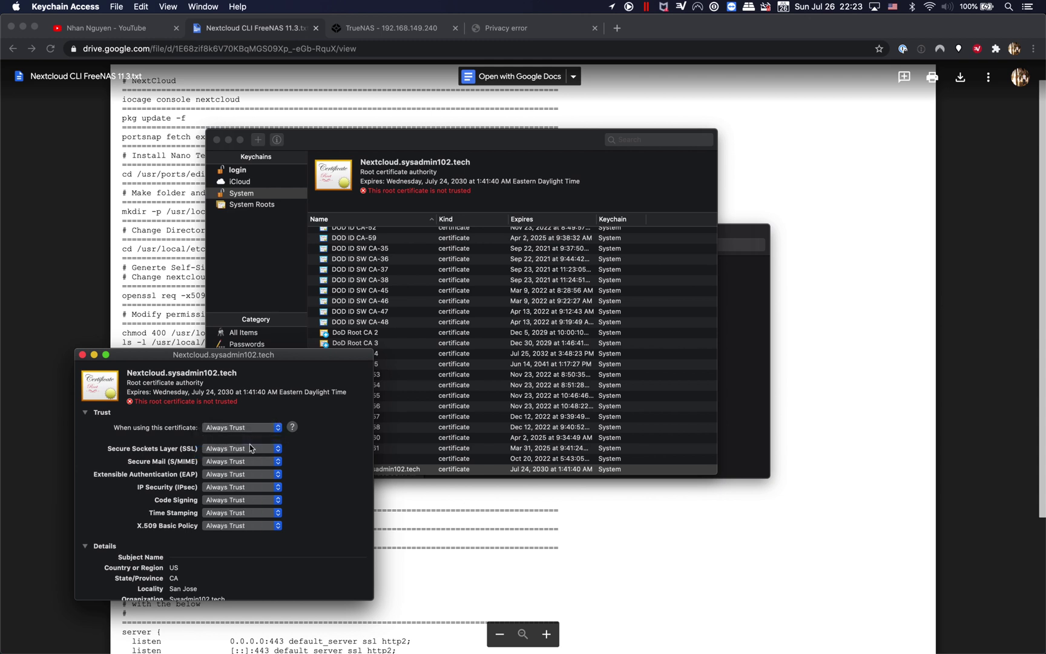
scroll(314, 484, down, 3)
scroll(314, 479, up, 3)
scroll(315, 471, down, 1)
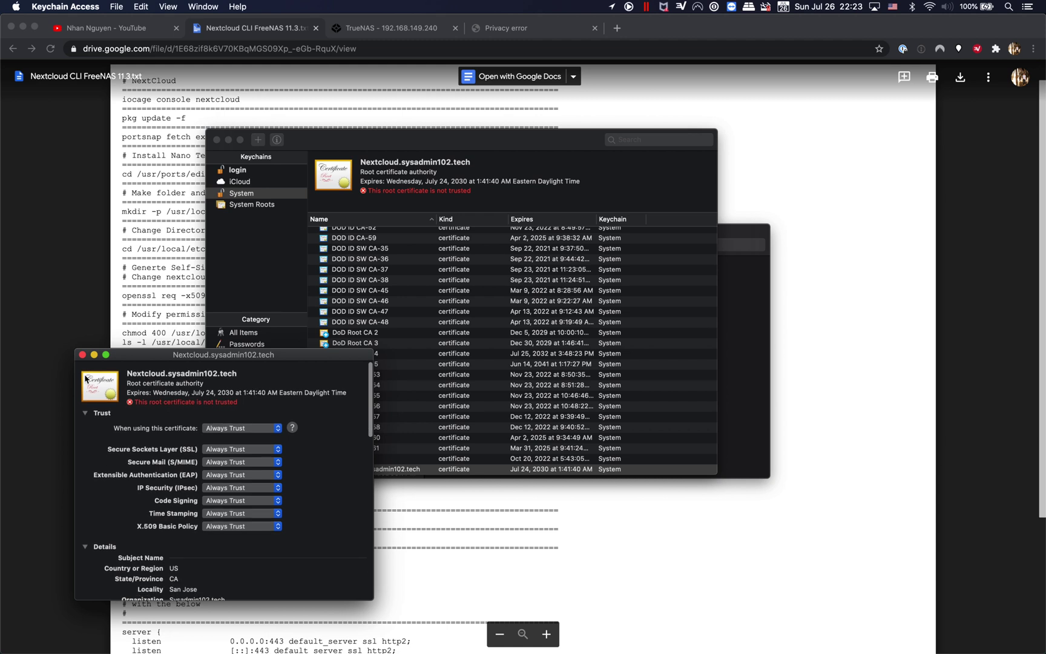
click(83, 355)
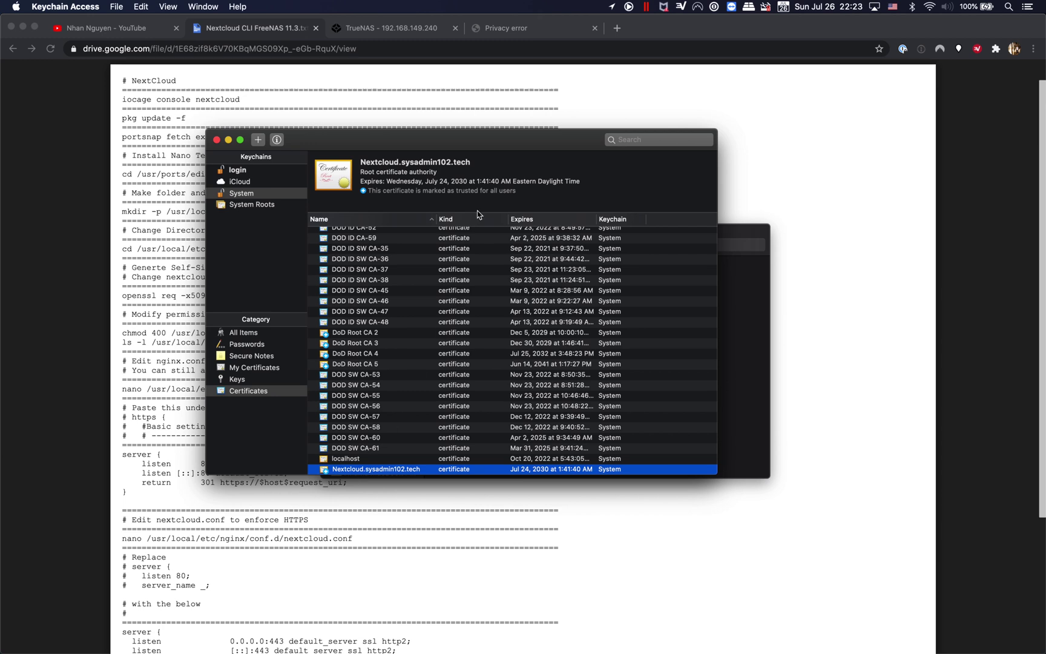
Step: Close Keychain Access and Finder, then reload 192.168.149.213 in Chrome's privacy-error tab
click(217, 140)
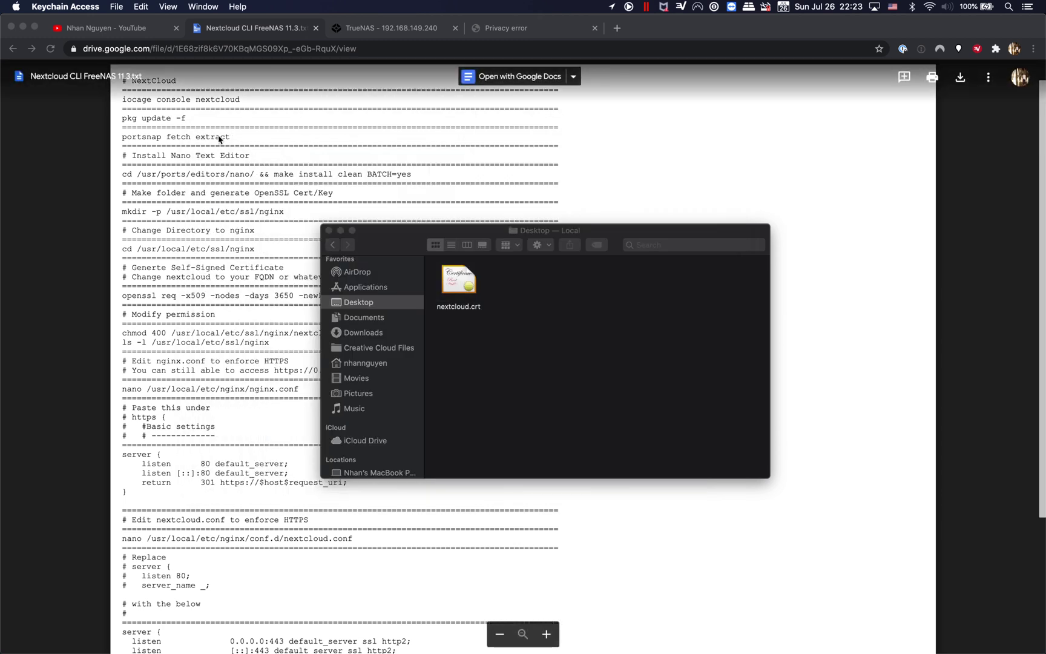
click(330, 231)
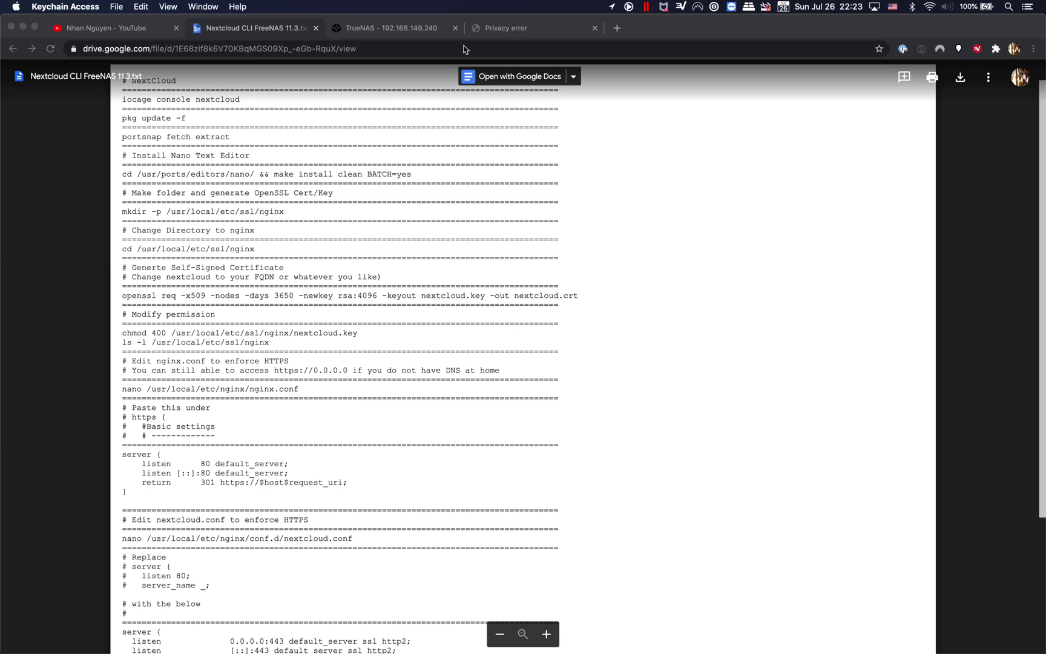
click(513, 29)
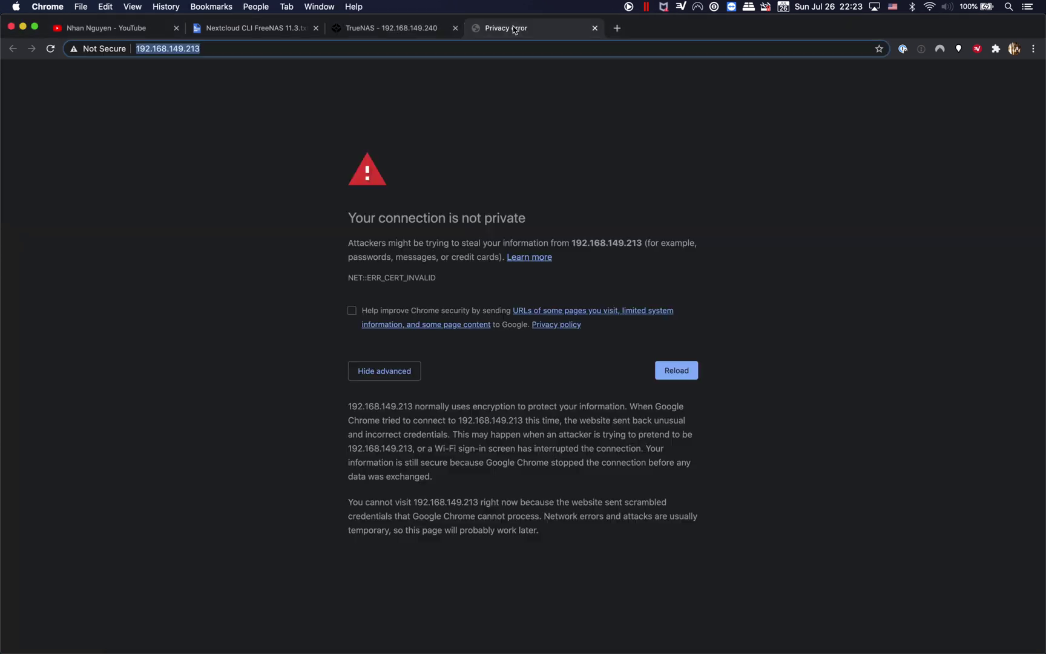
click(250, 48)
key(Return)
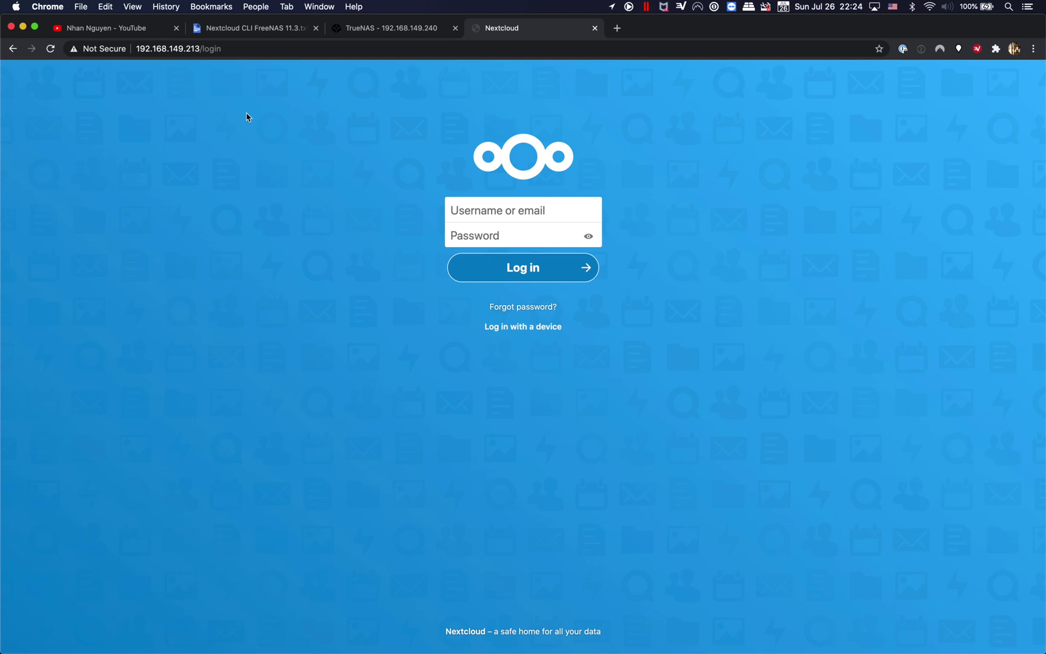
click(134, 32)
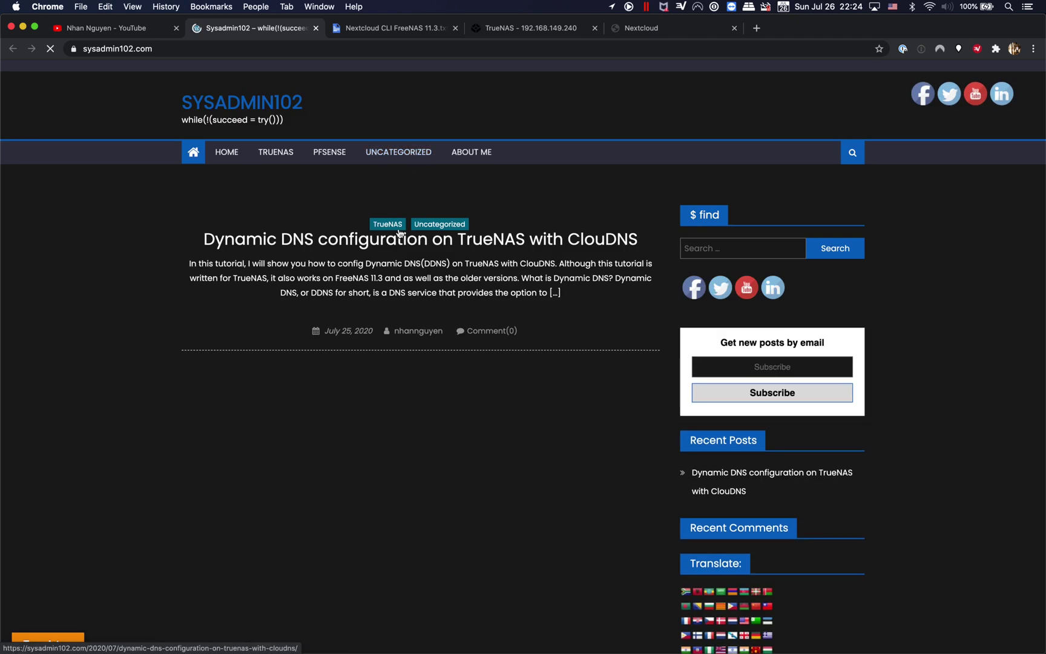
Step: Open the 'Dynamic DNS configuration on TrueNAS with ClouDNS' post and scroll through it
click(373, 244)
scroll(365, 281, down, 2)
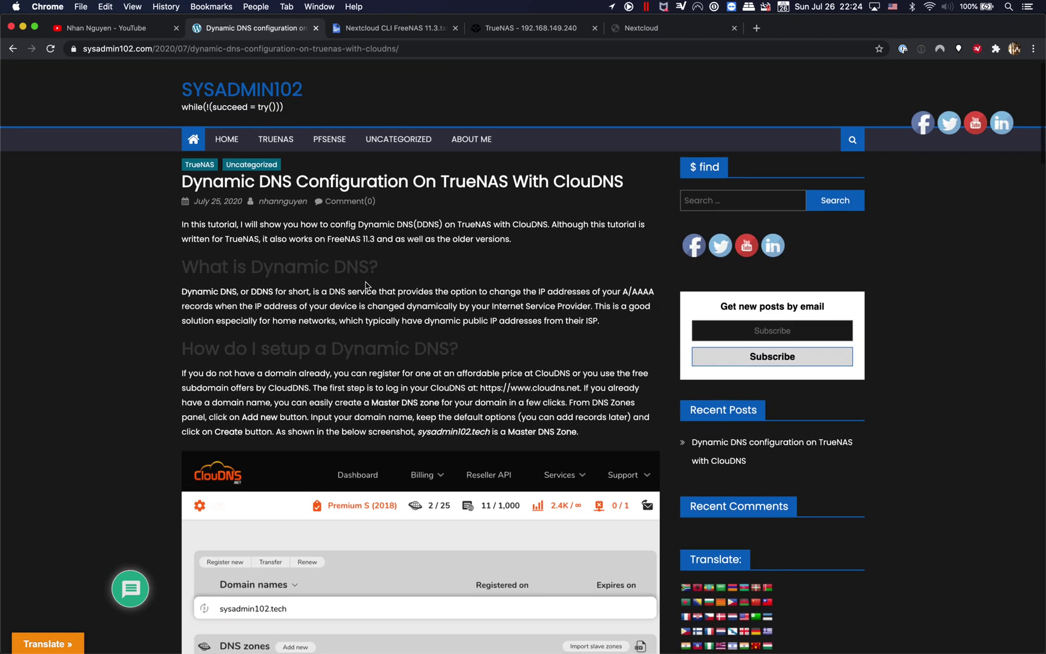
scroll(366, 284, down, 1)
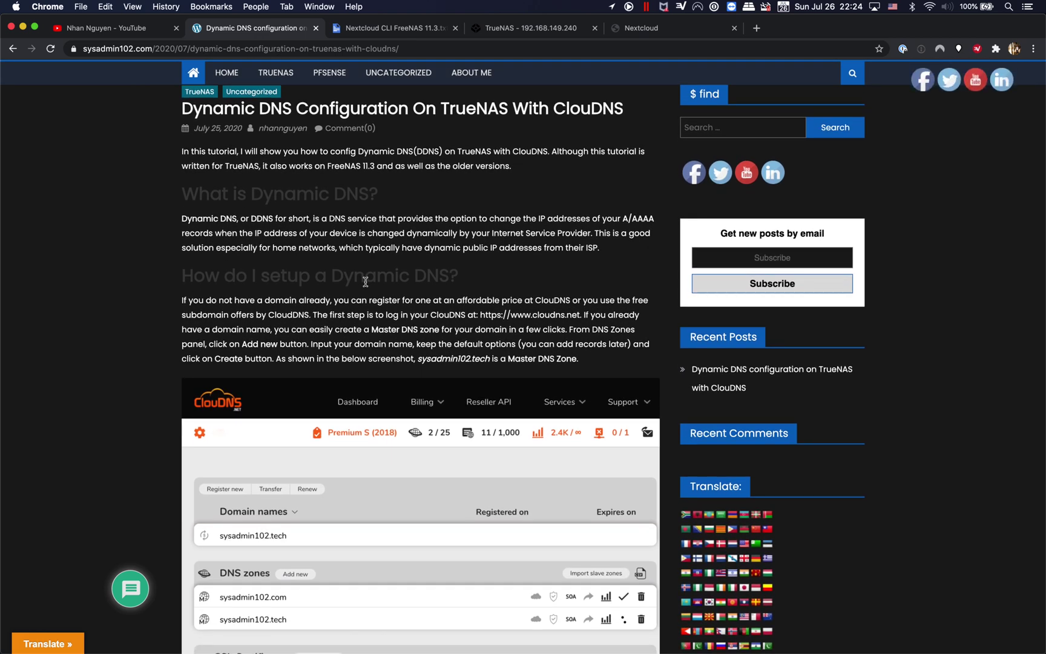
scroll(366, 282, down, 1)
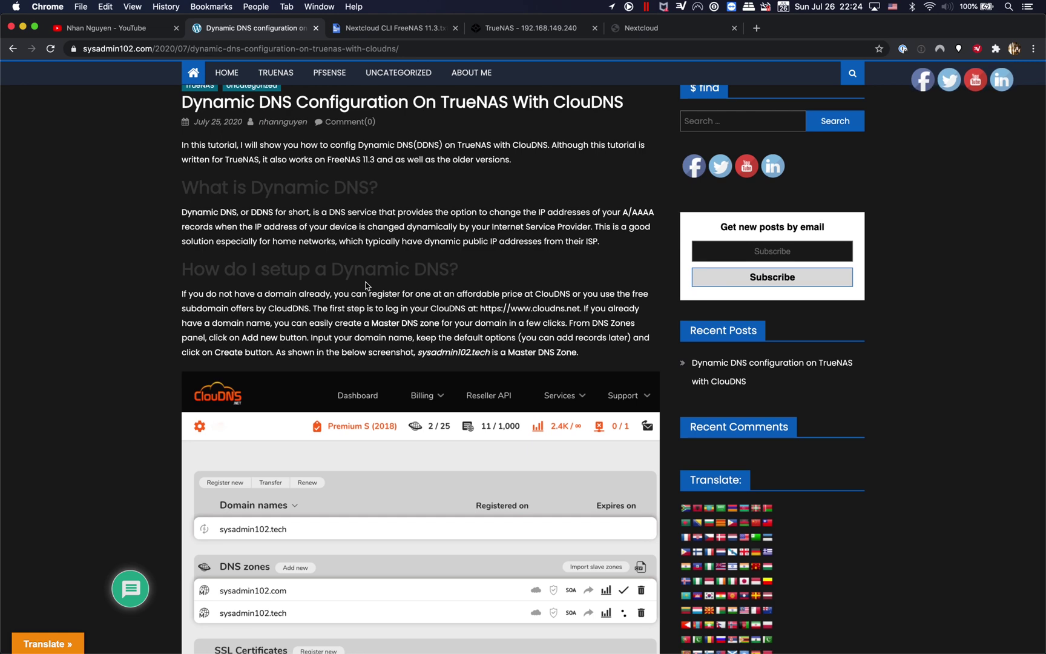
scroll(365, 284, down, 15)
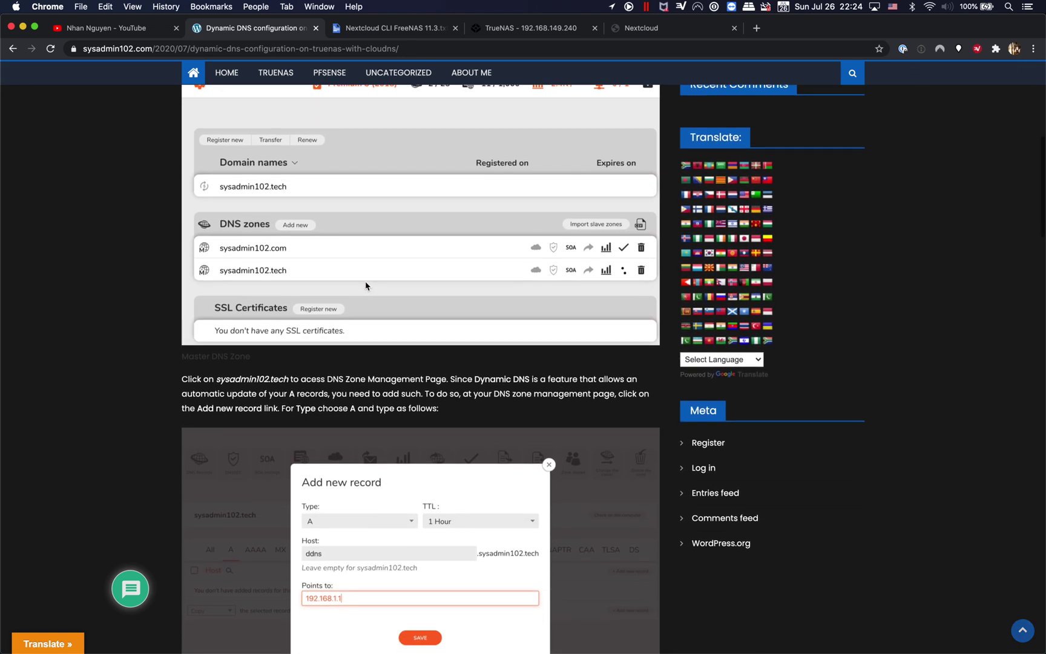
scroll(365, 285, up, 20)
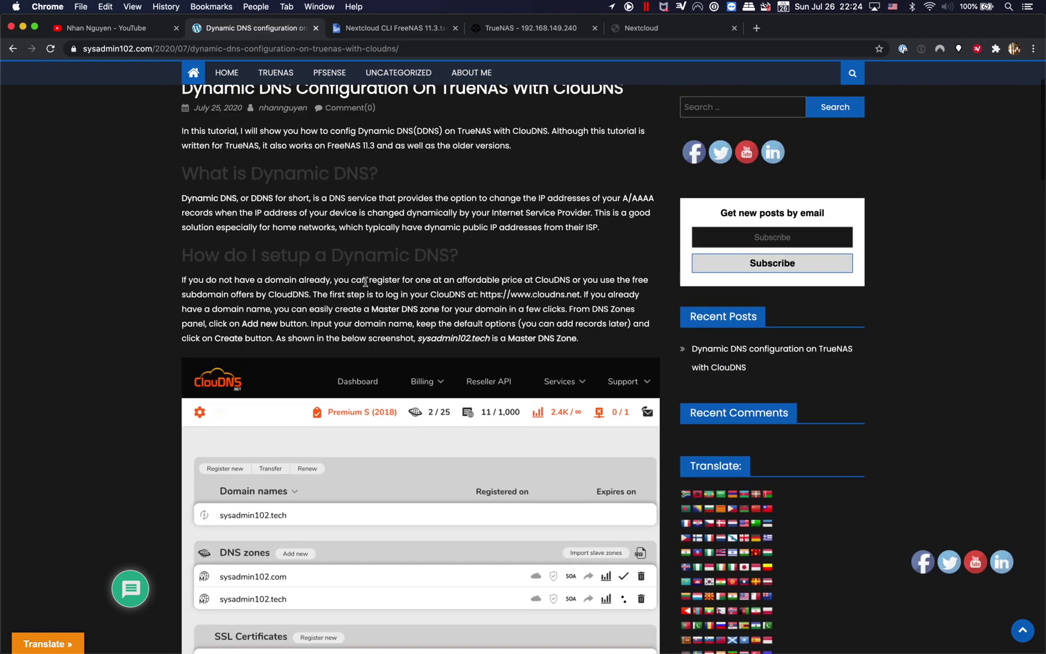